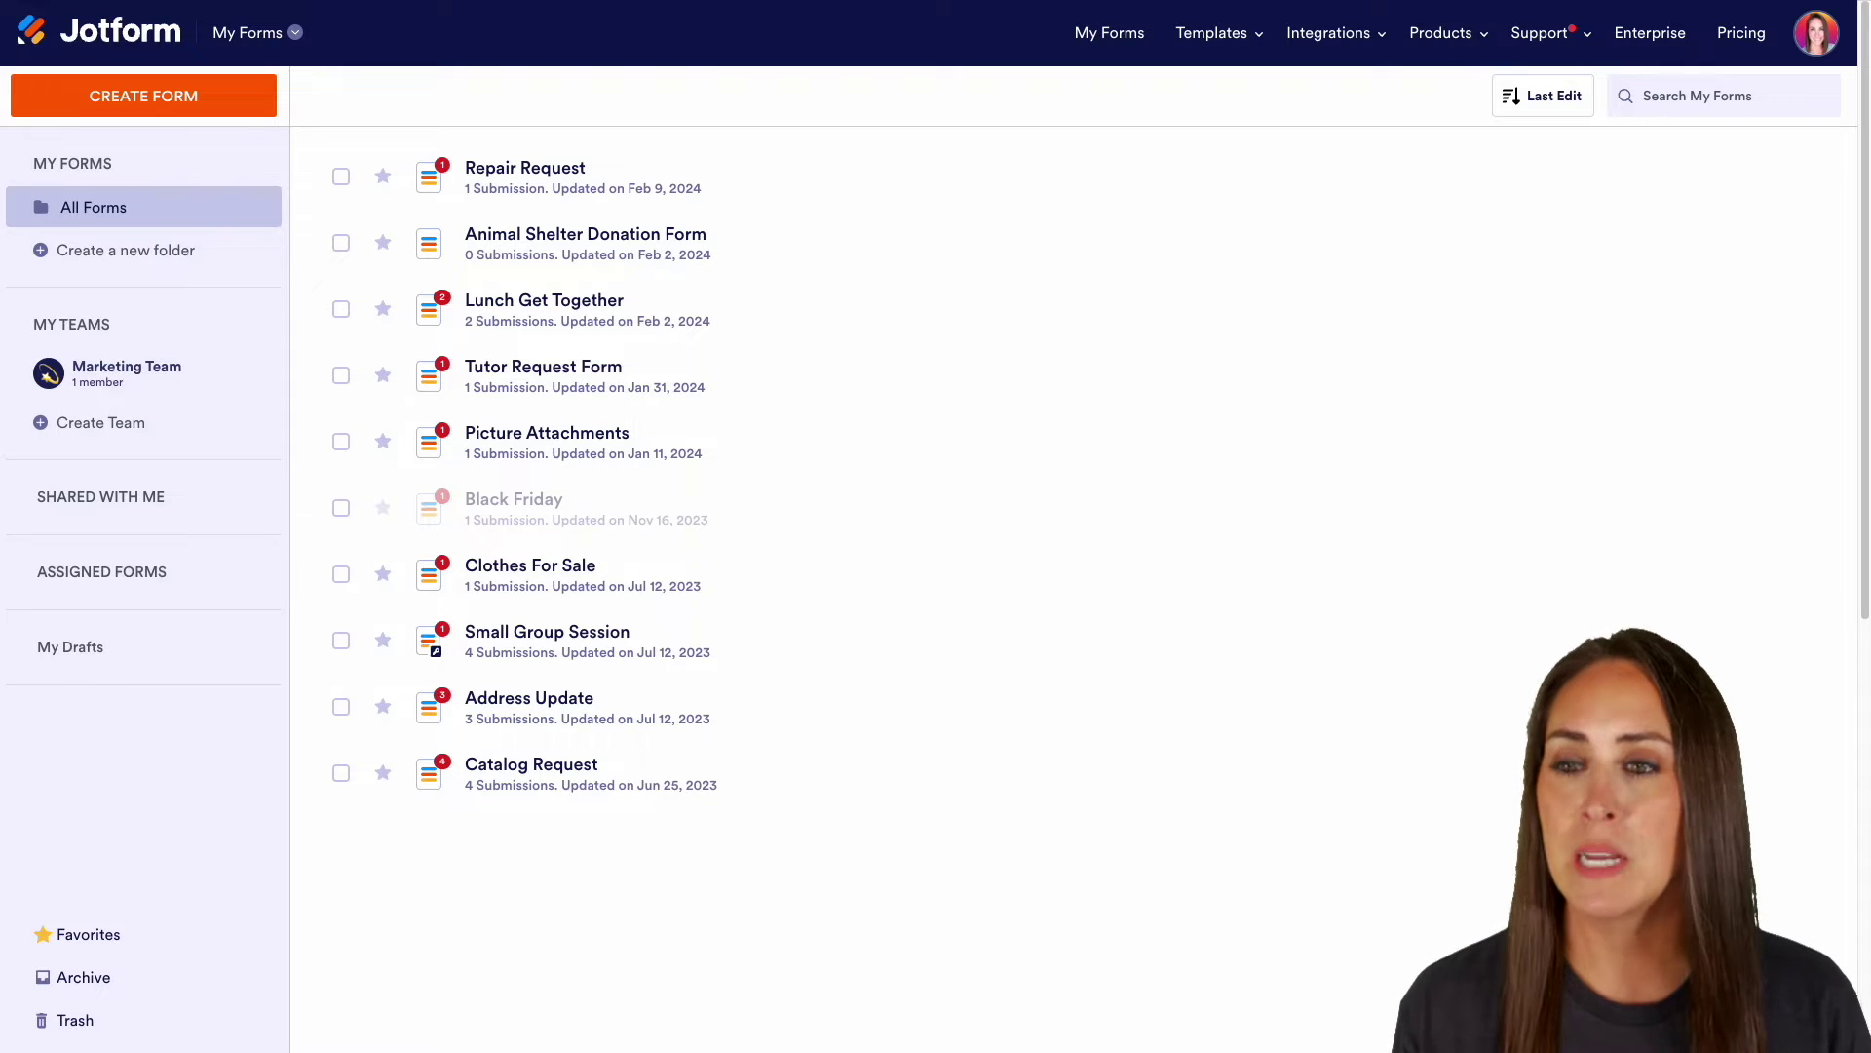
Create a blank Classic Form from scratch and retitle it 'Recap Meeting'.
left_click(189, 91)
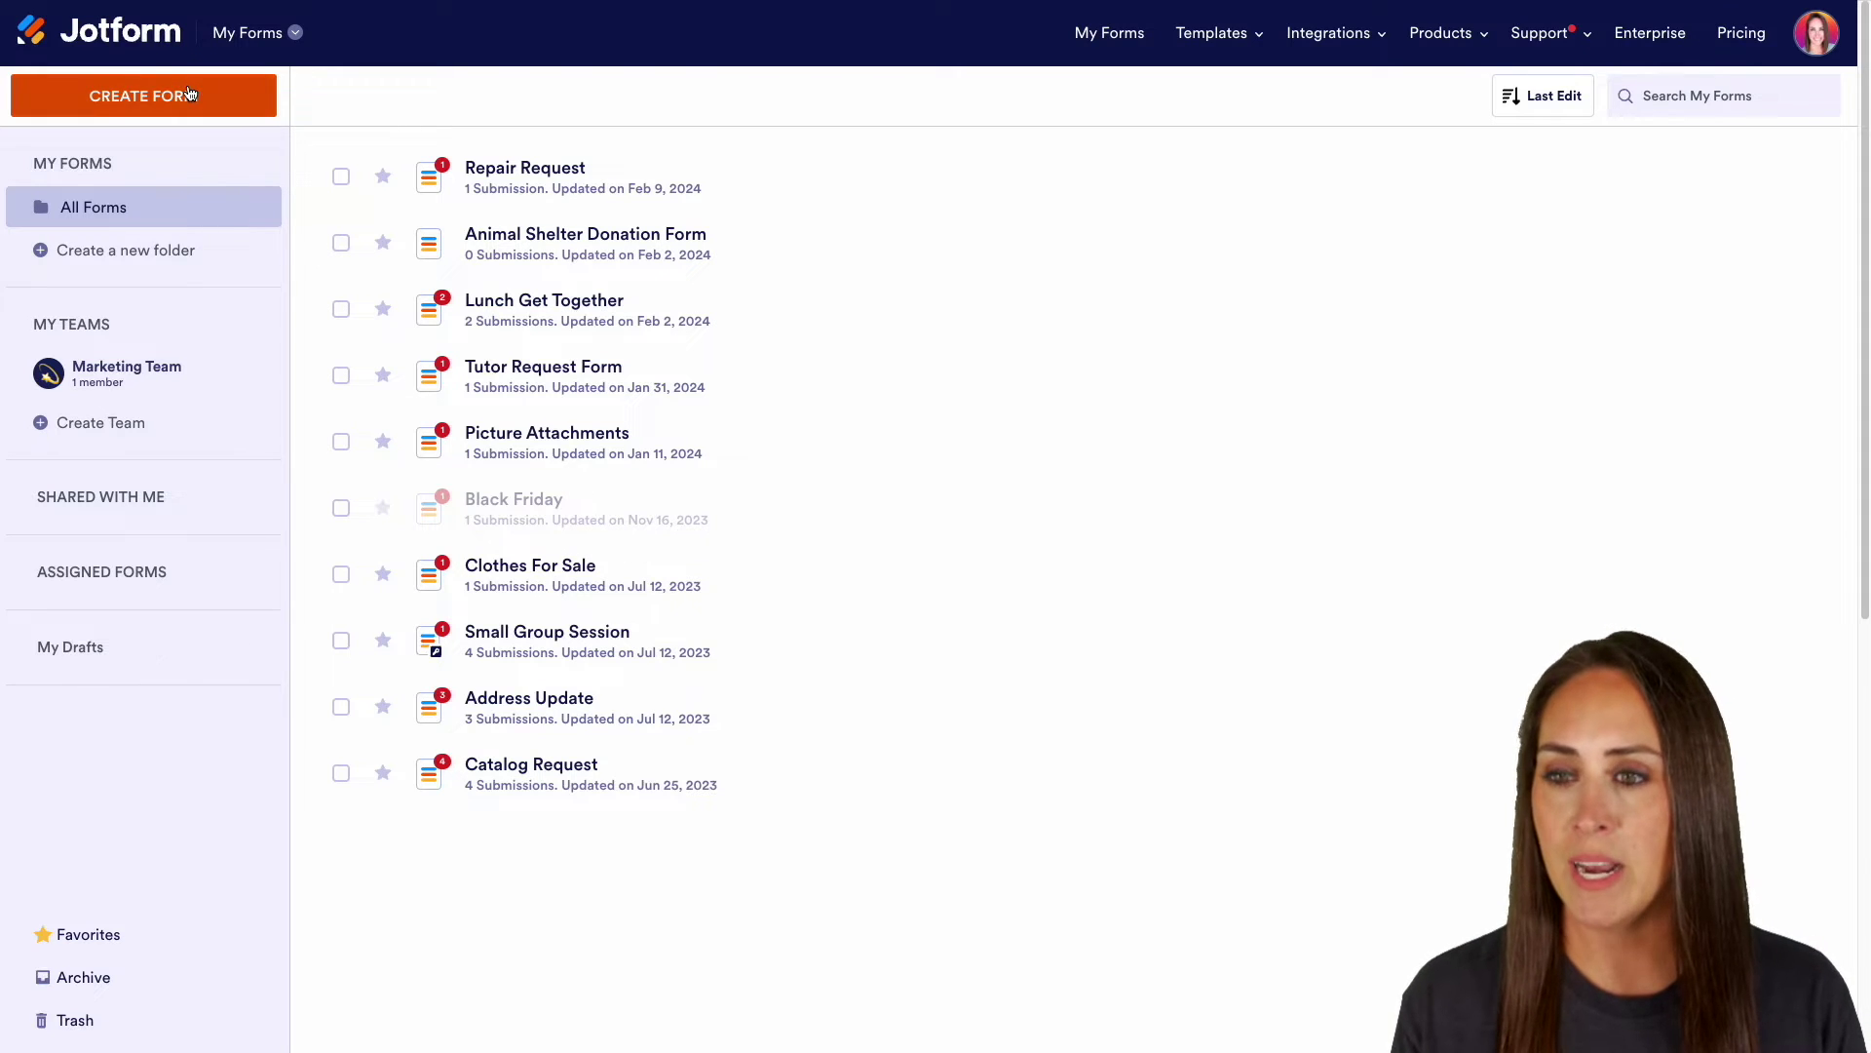
left_click(653, 329)
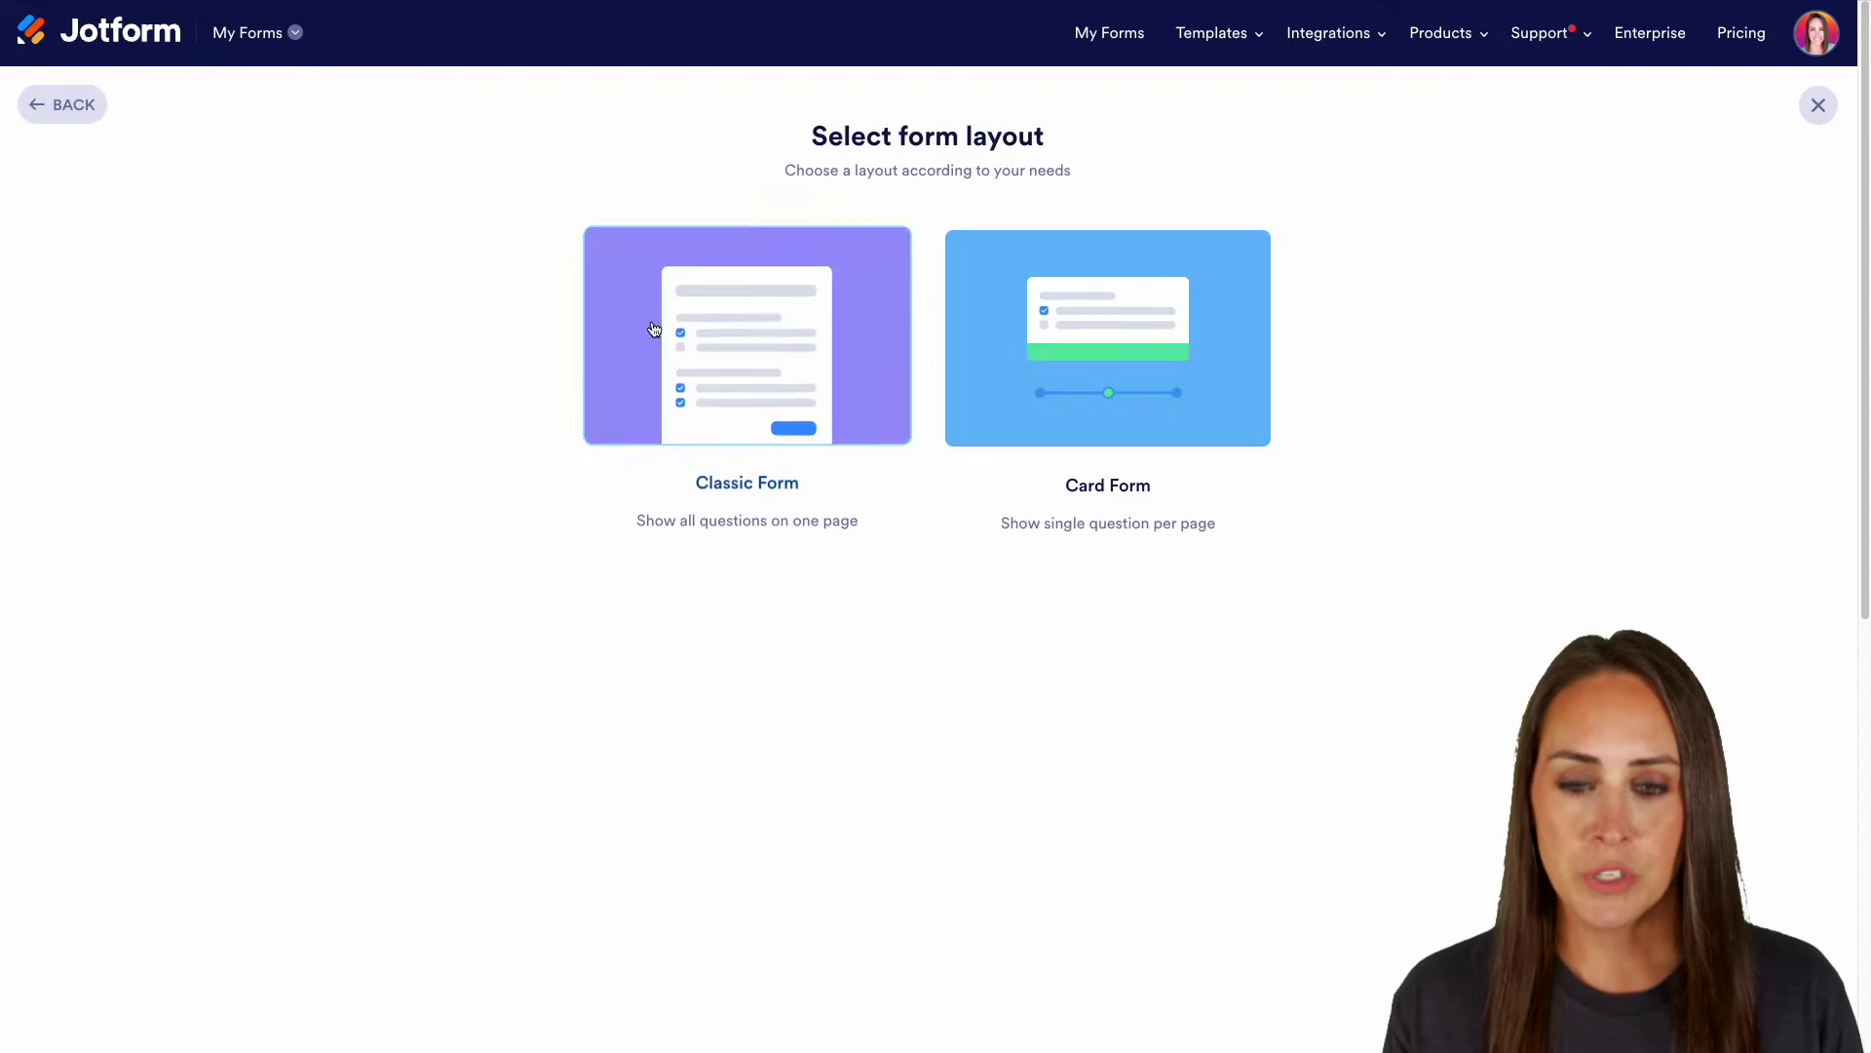
left_click(777, 360)
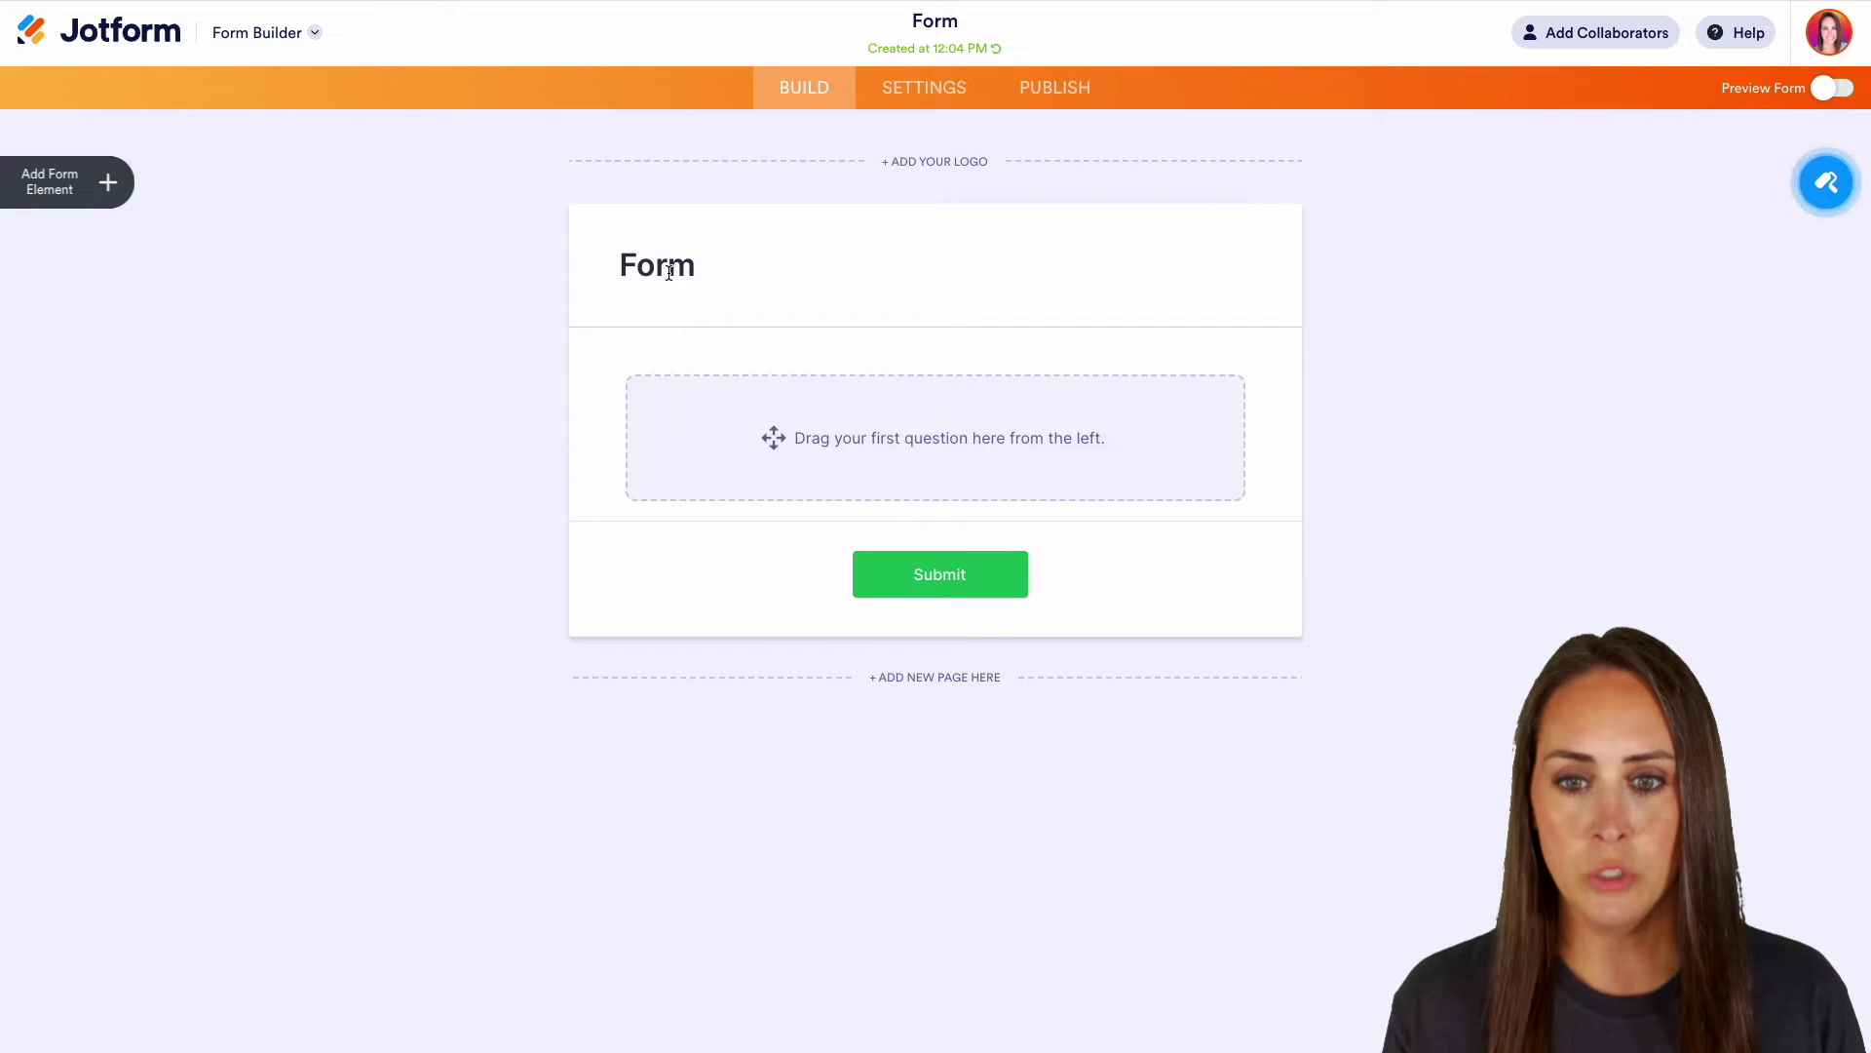
left_click(668, 265)
double_click(673, 267)
type("R")
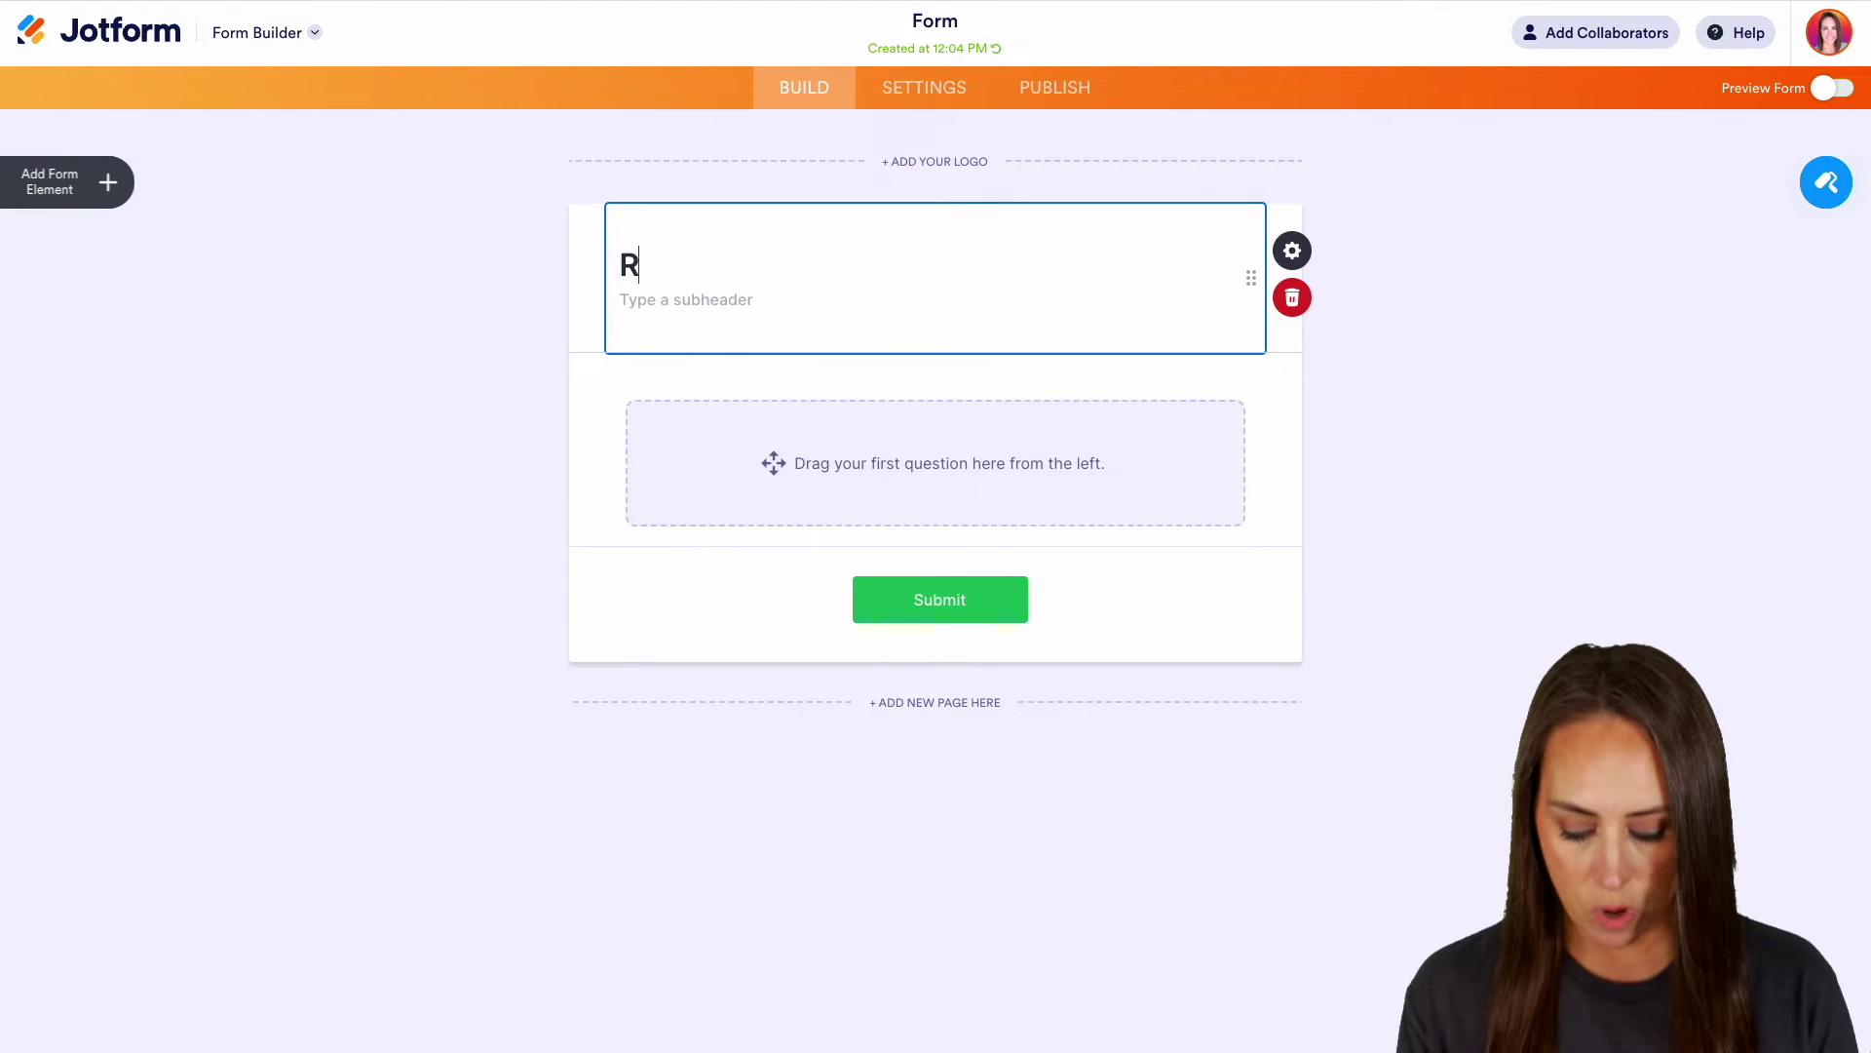
type("ecap Meet")
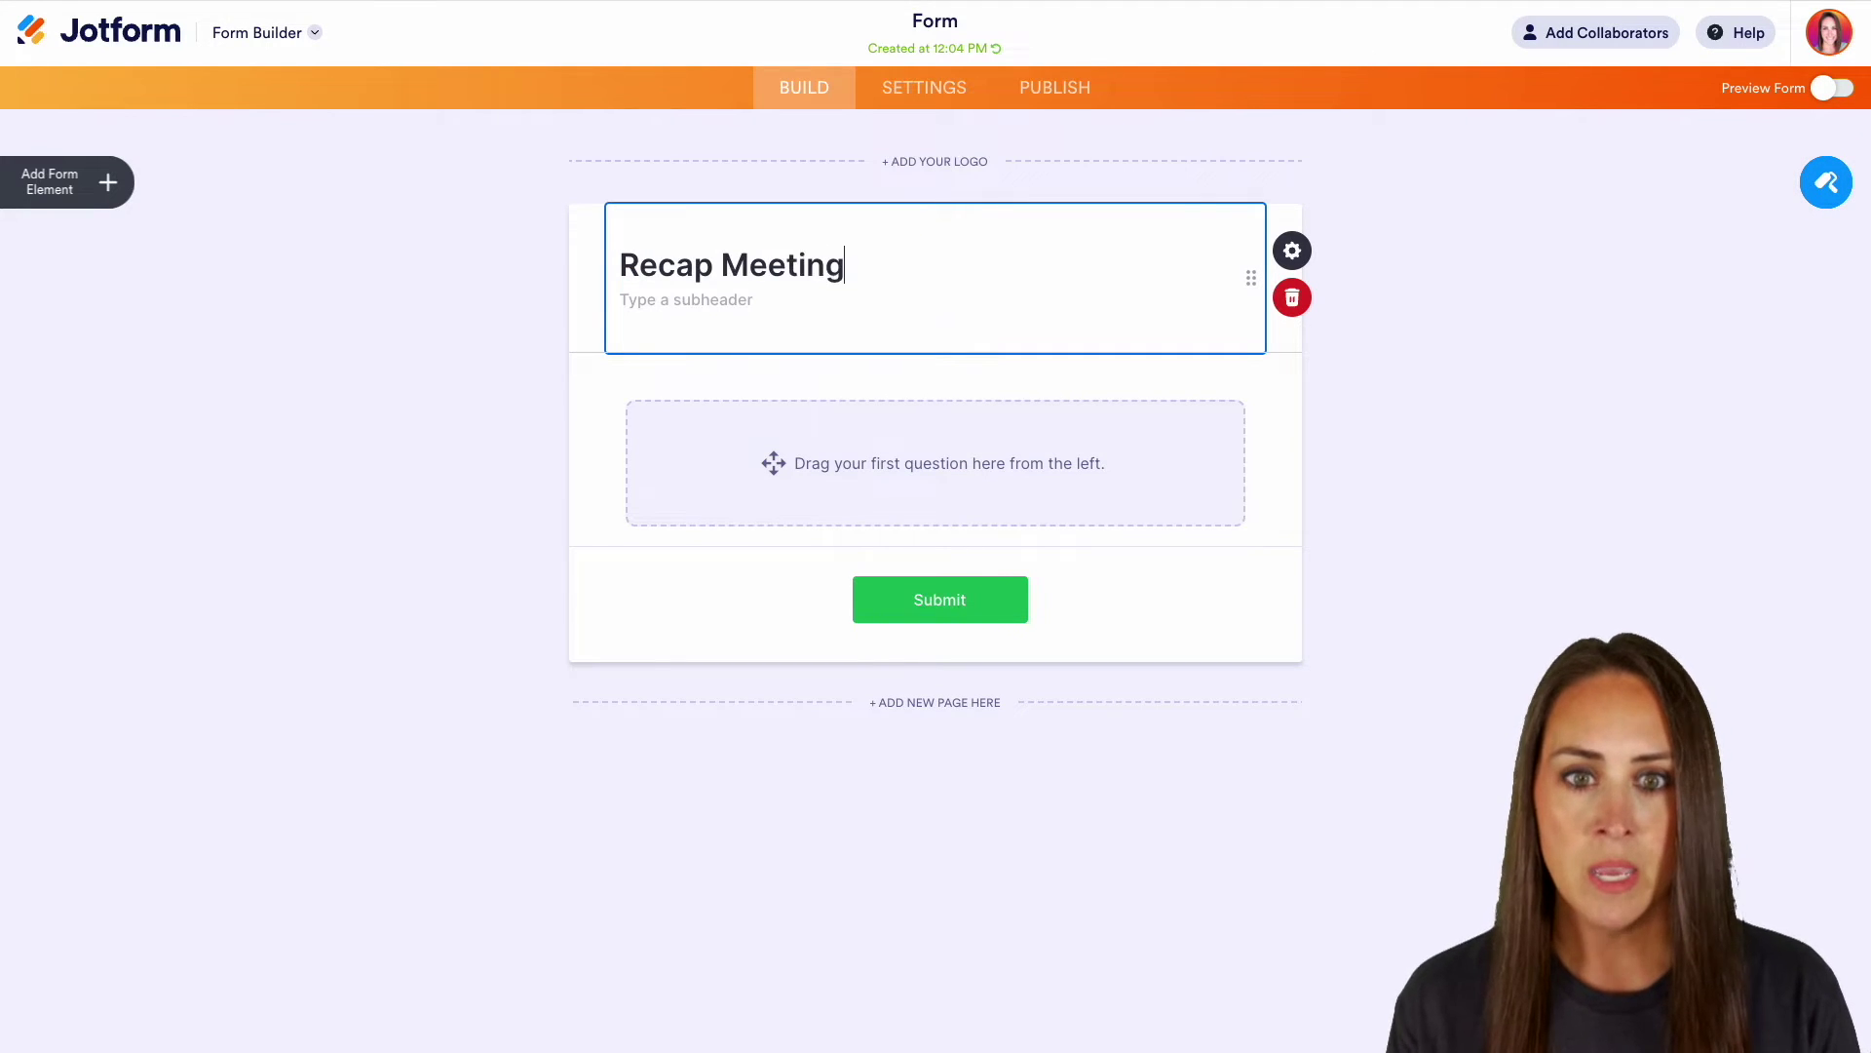
type("ing")
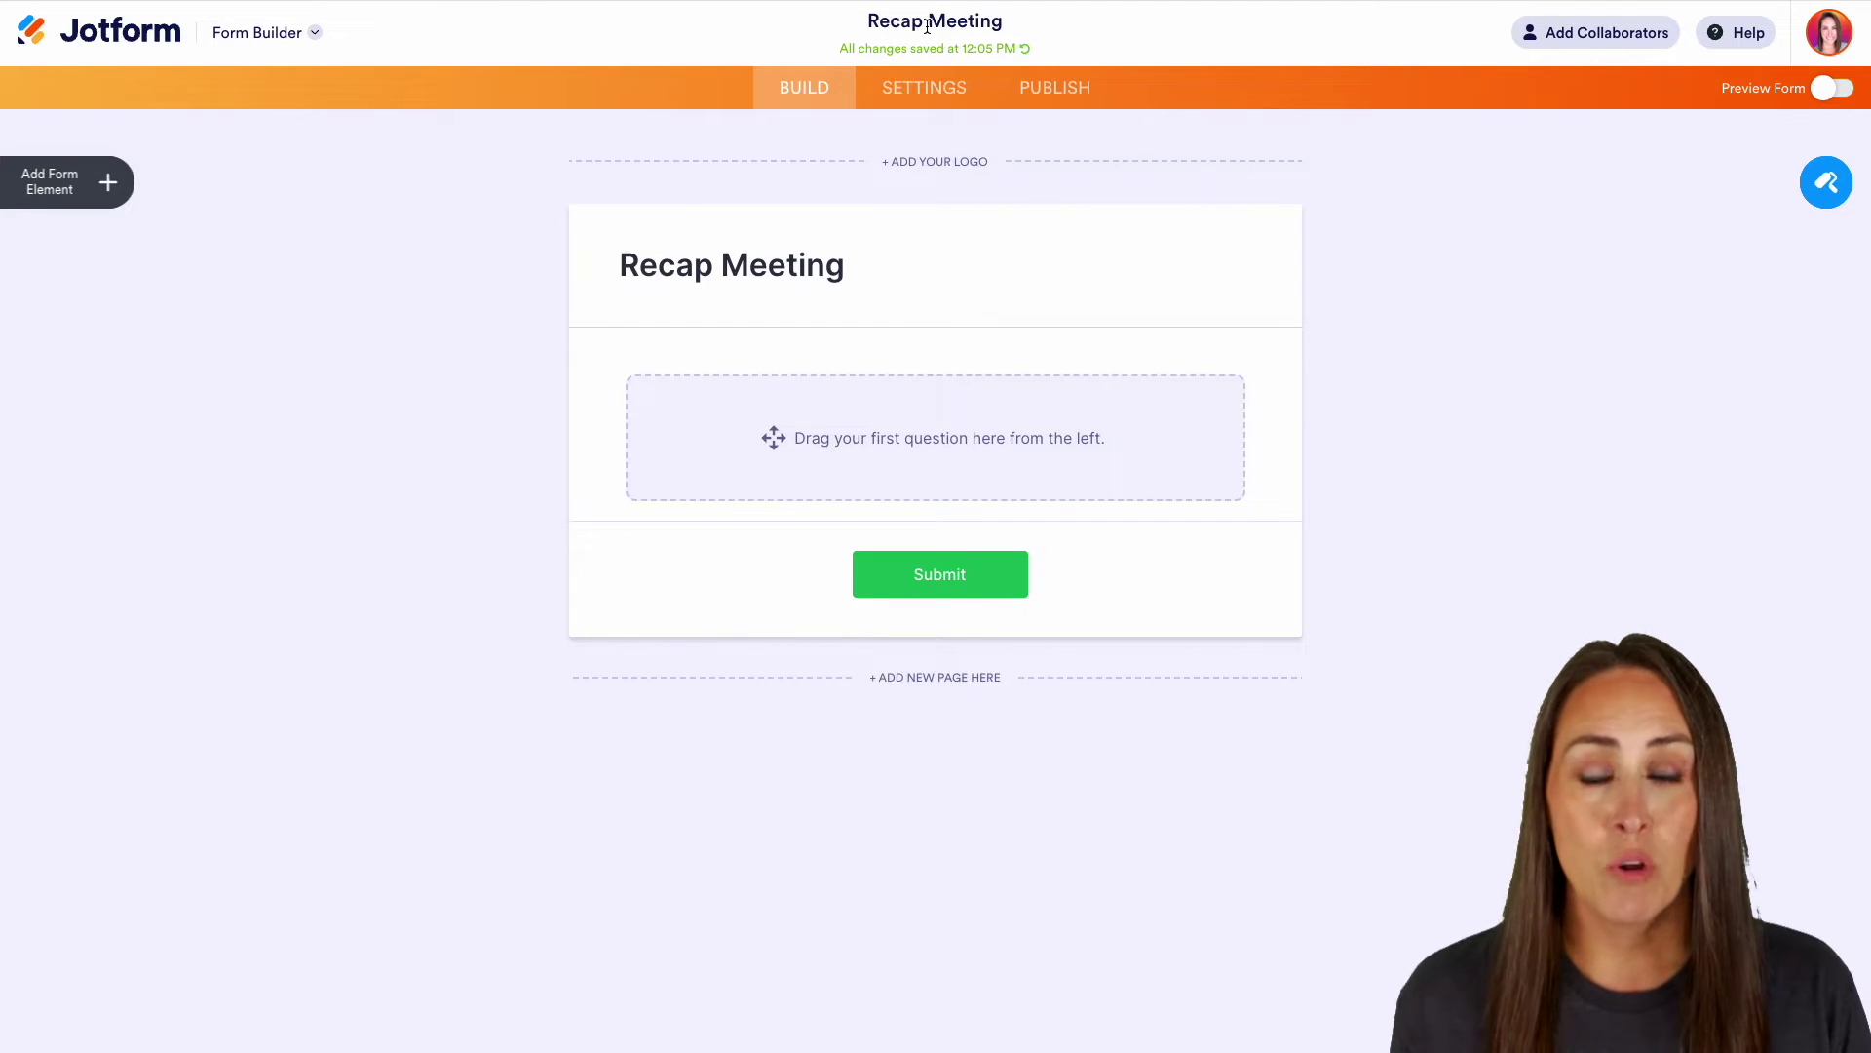
Add Full Name, Email and Appointment questions to the form.
left_click(112, 185)
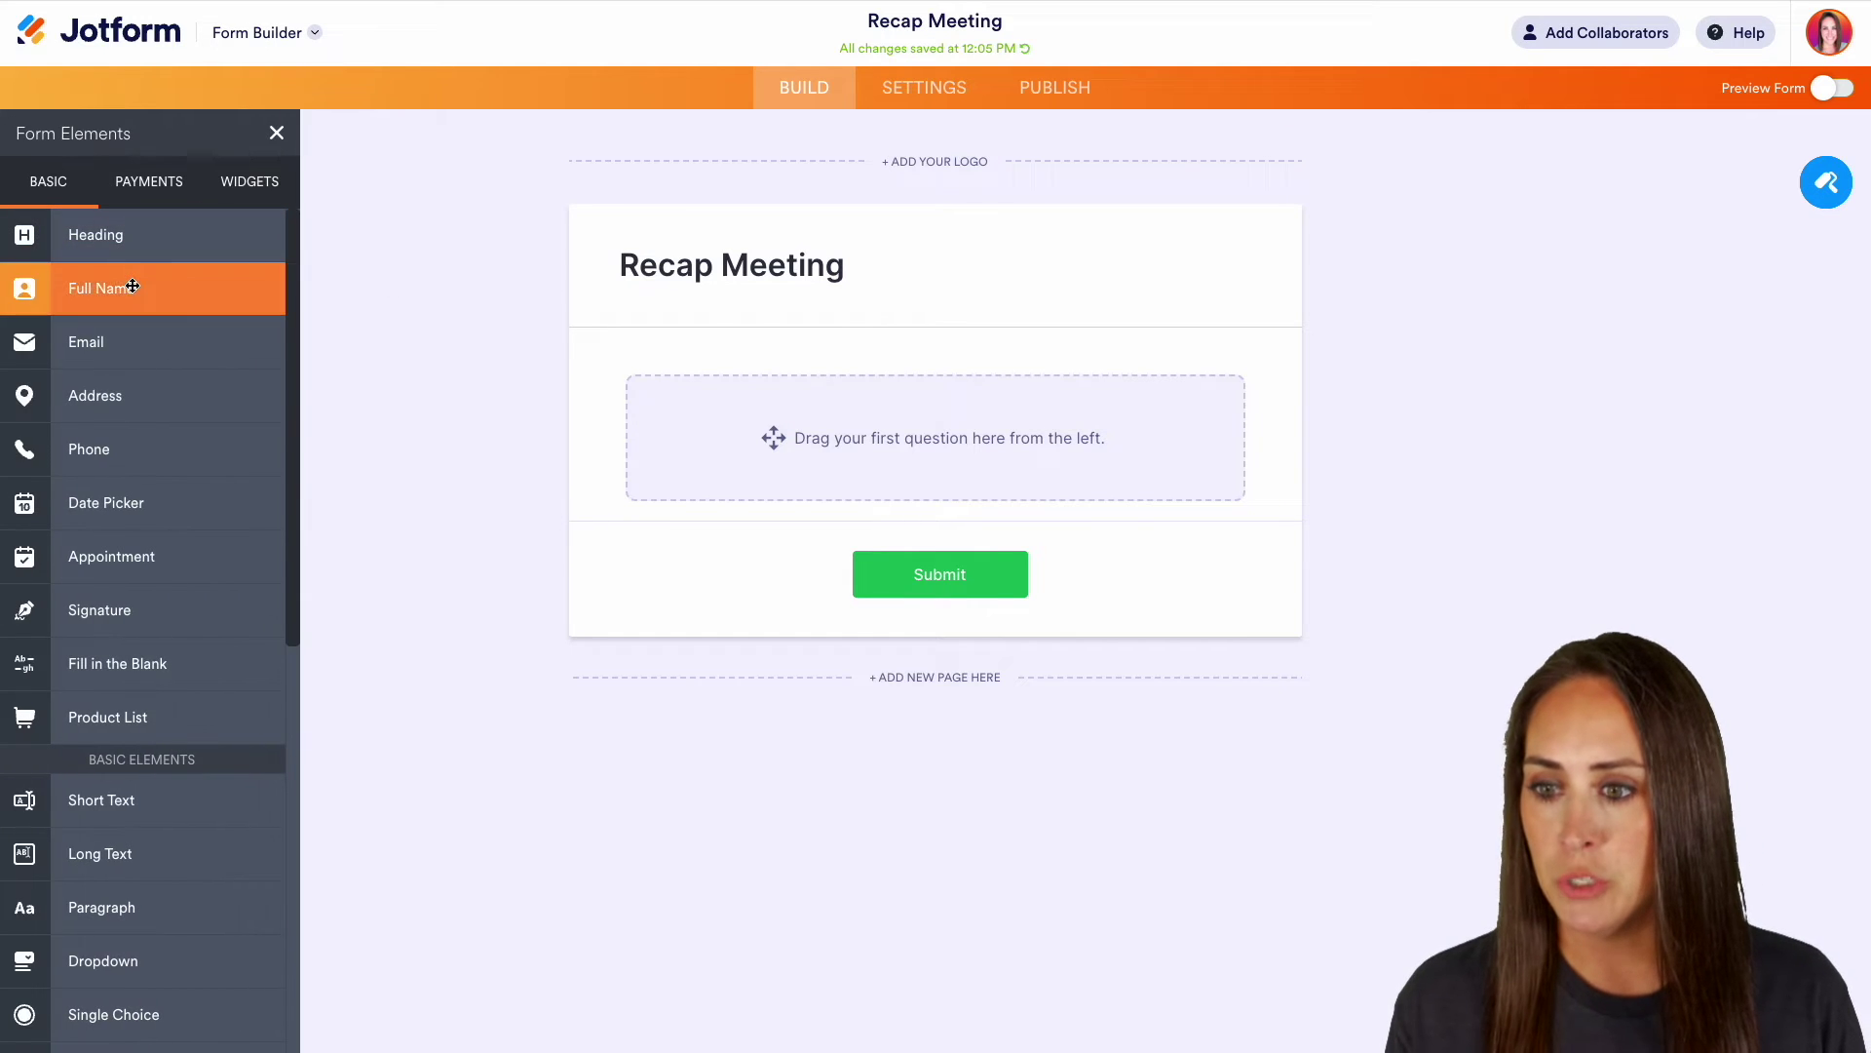
left_click(131, 287)
left_click(139, 343)
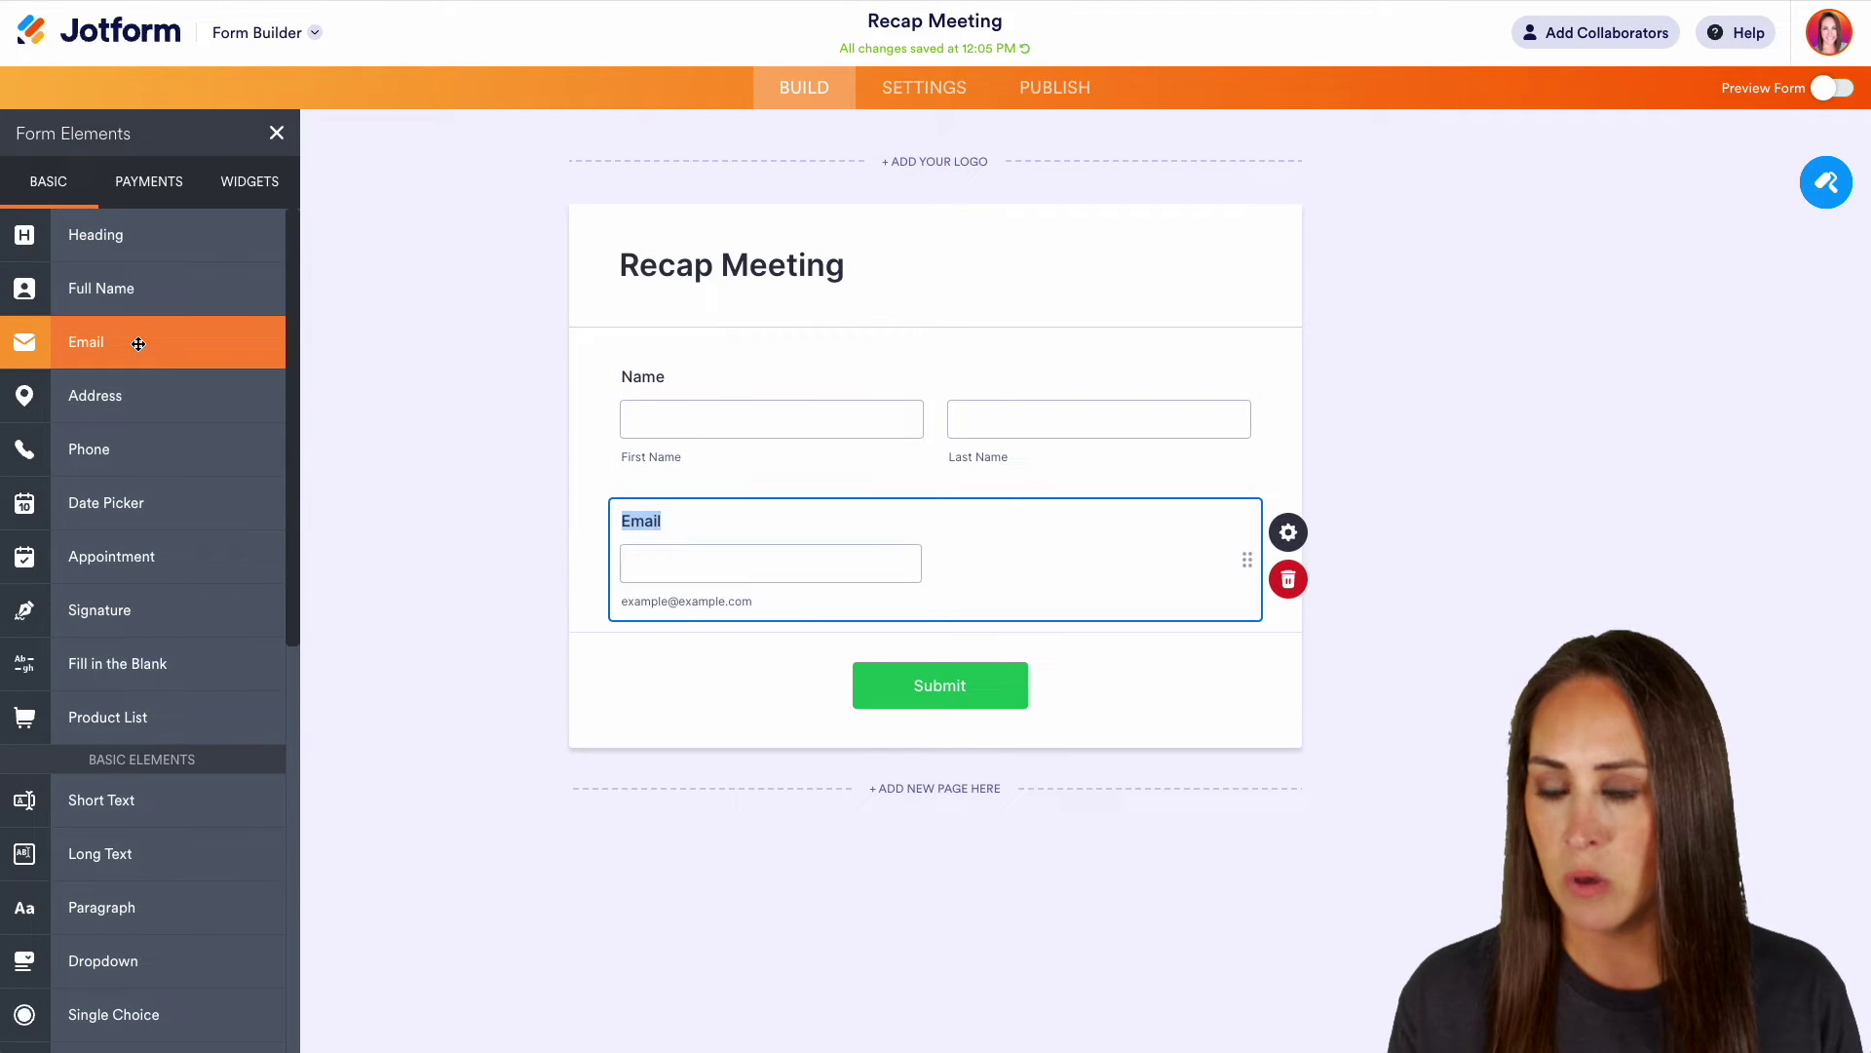
left_click(173, 563)
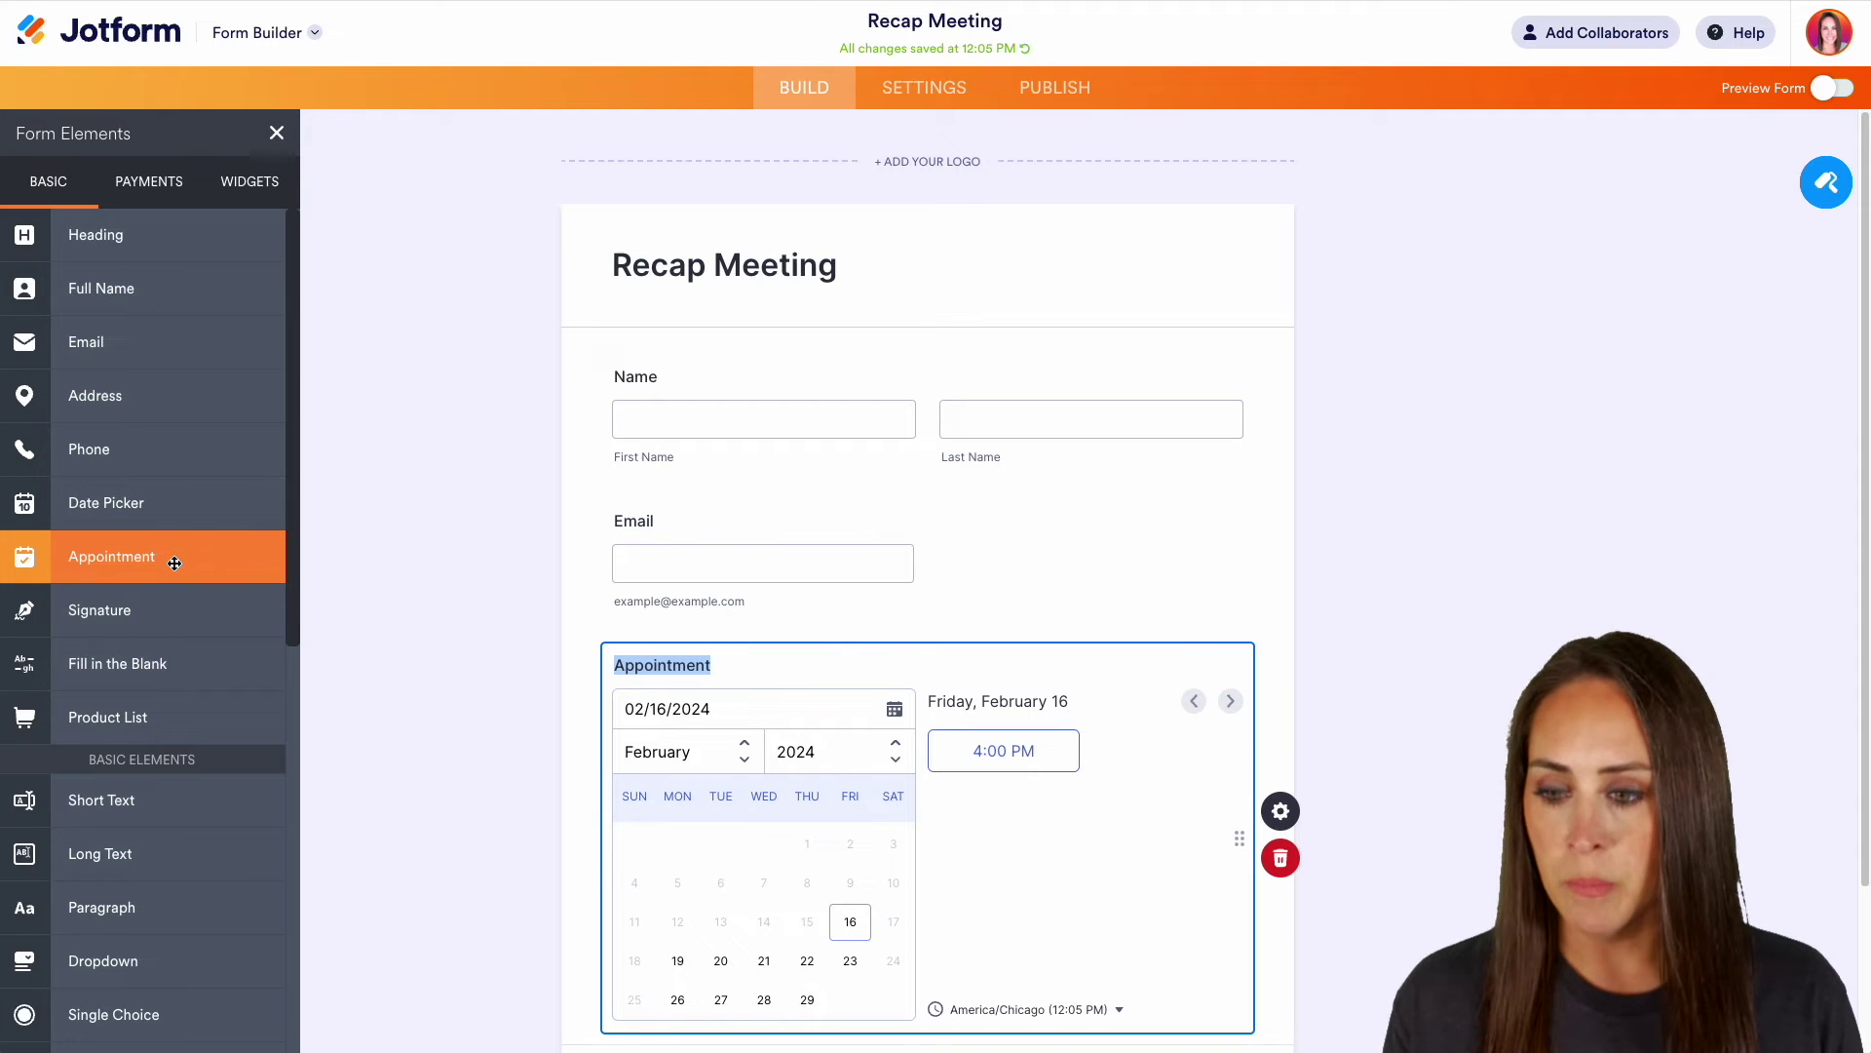
scroll(146, 546, "down", 4)
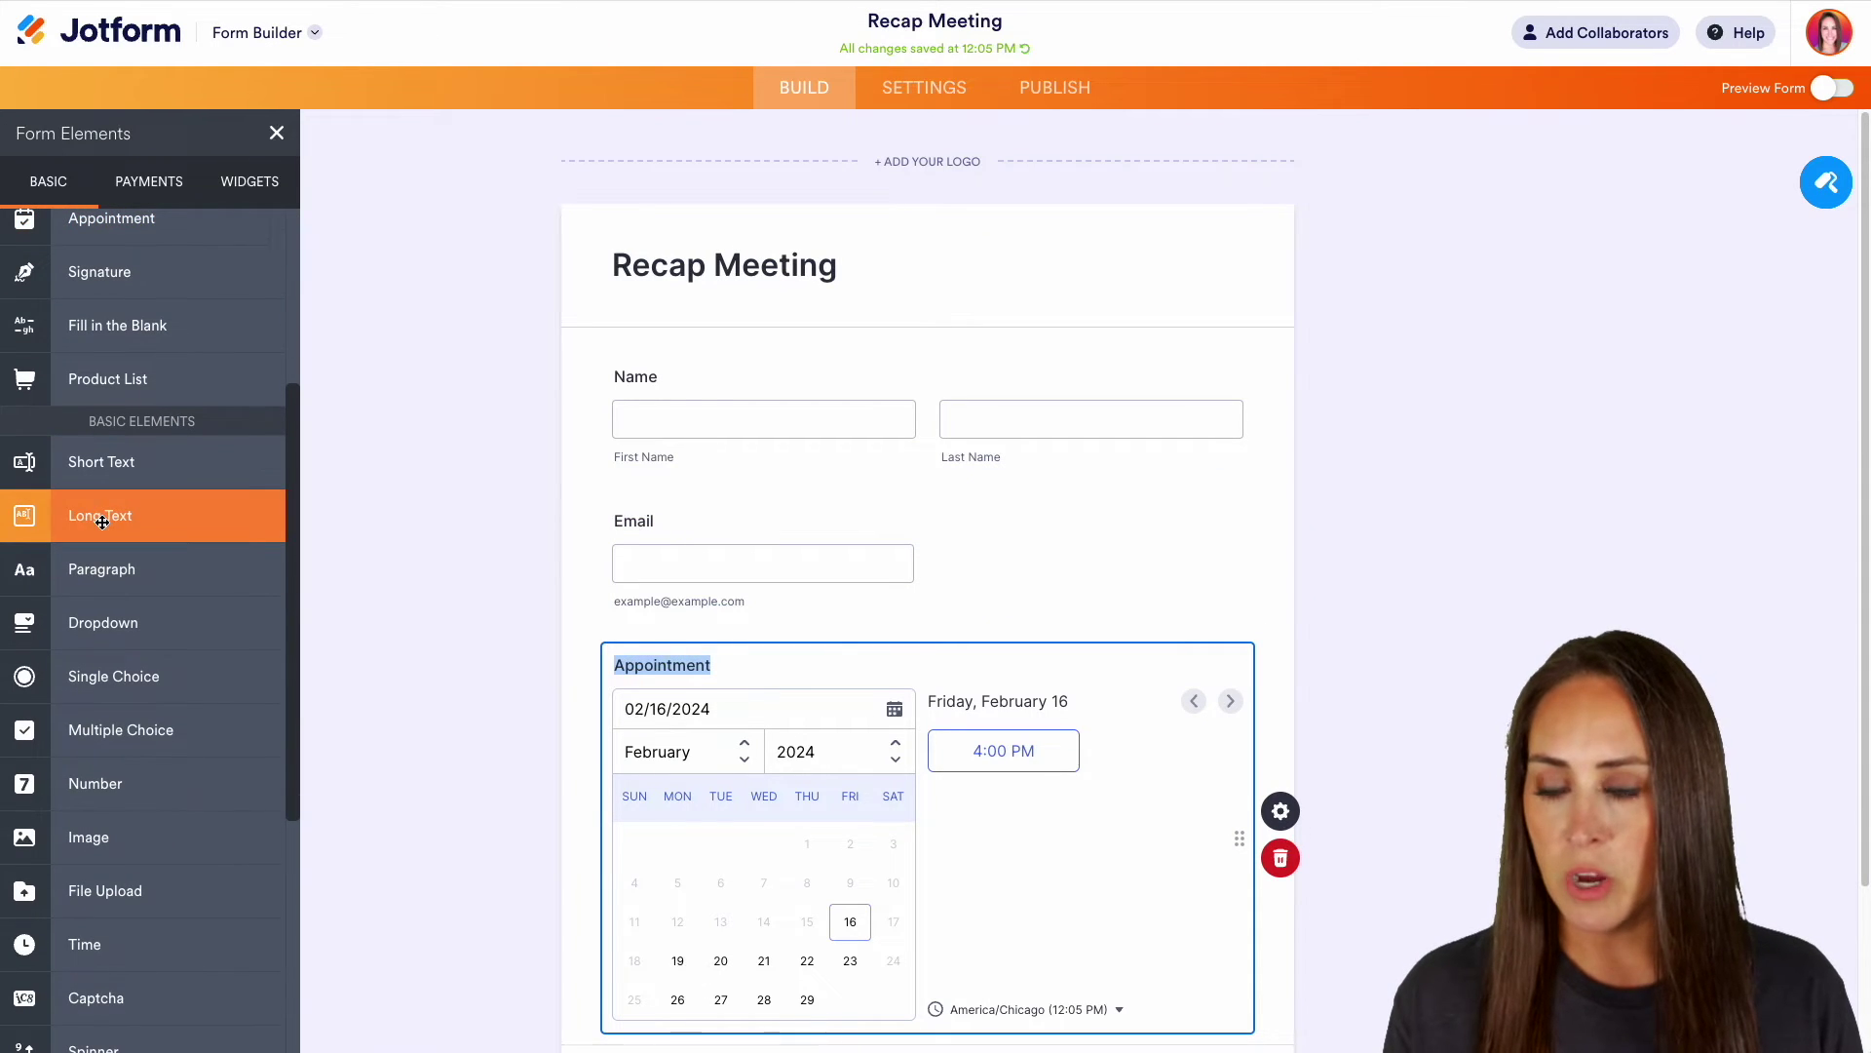
Add a Long Text question labelled 'I would like to recap:'.
left_click(101, 521)
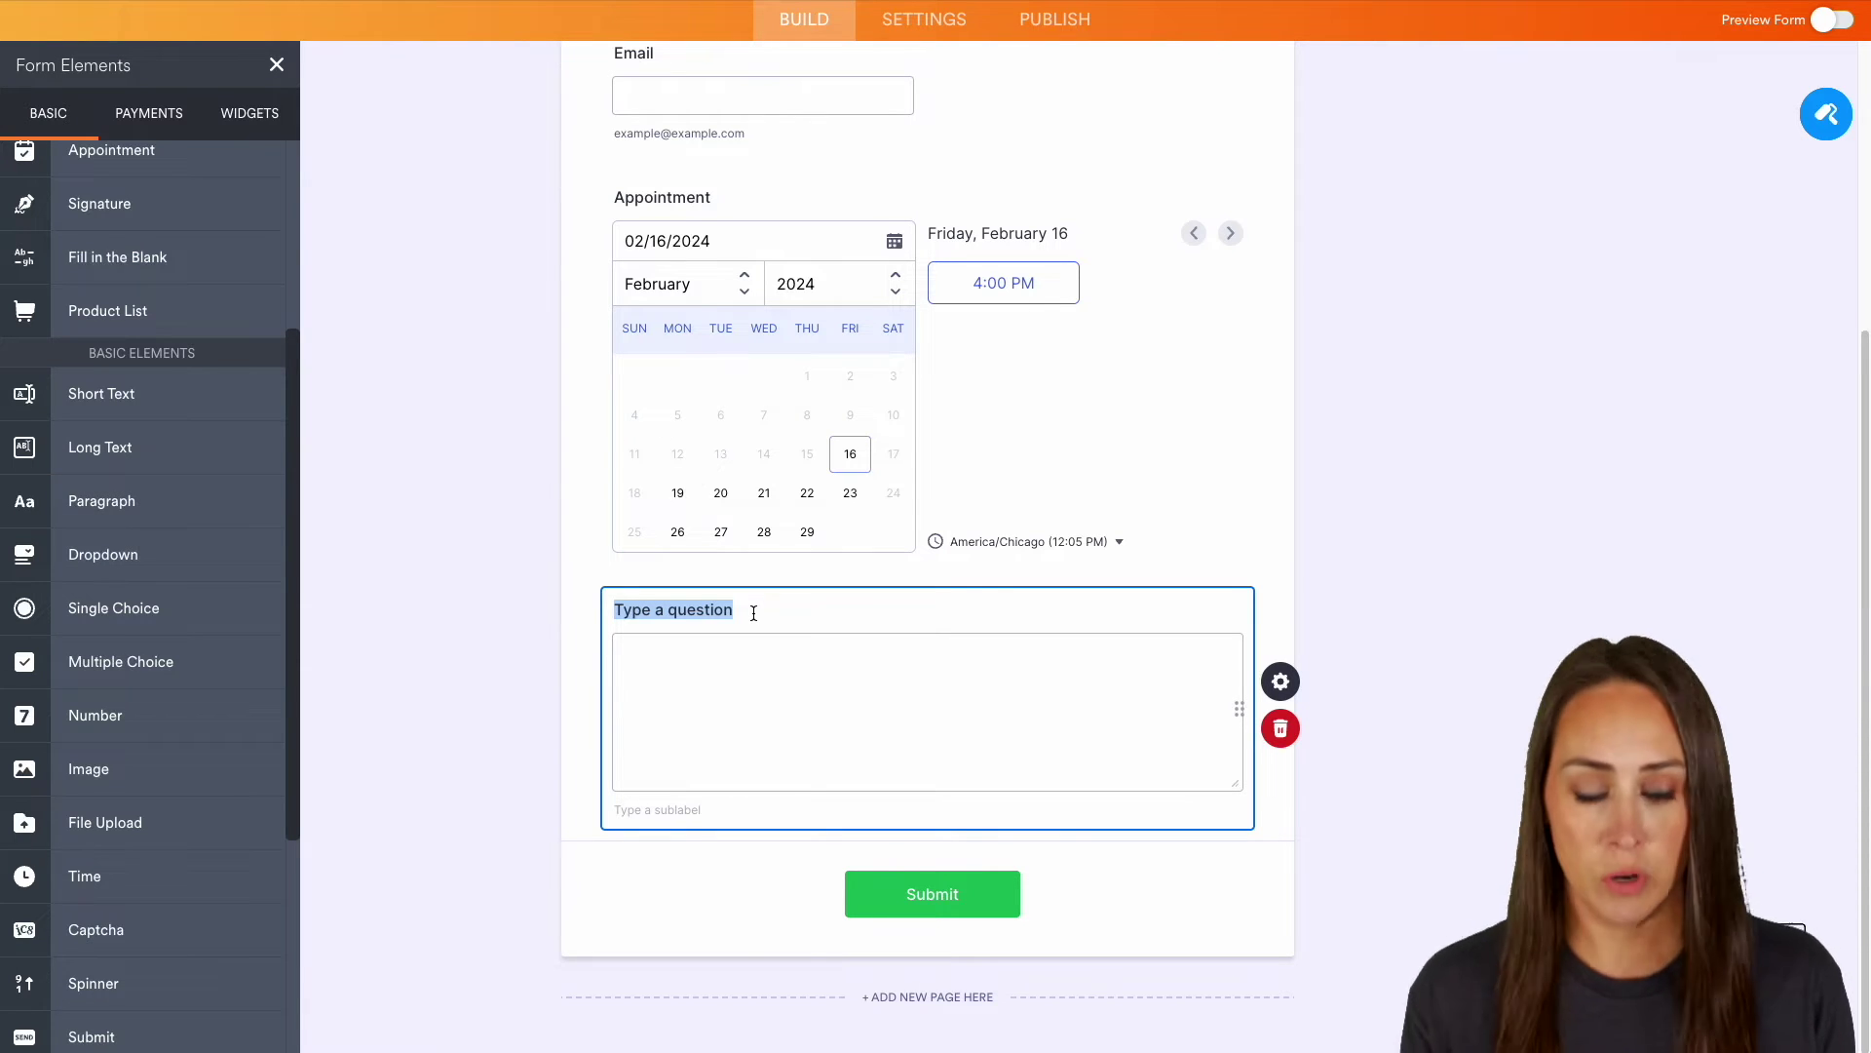
type("I would like to recap:")
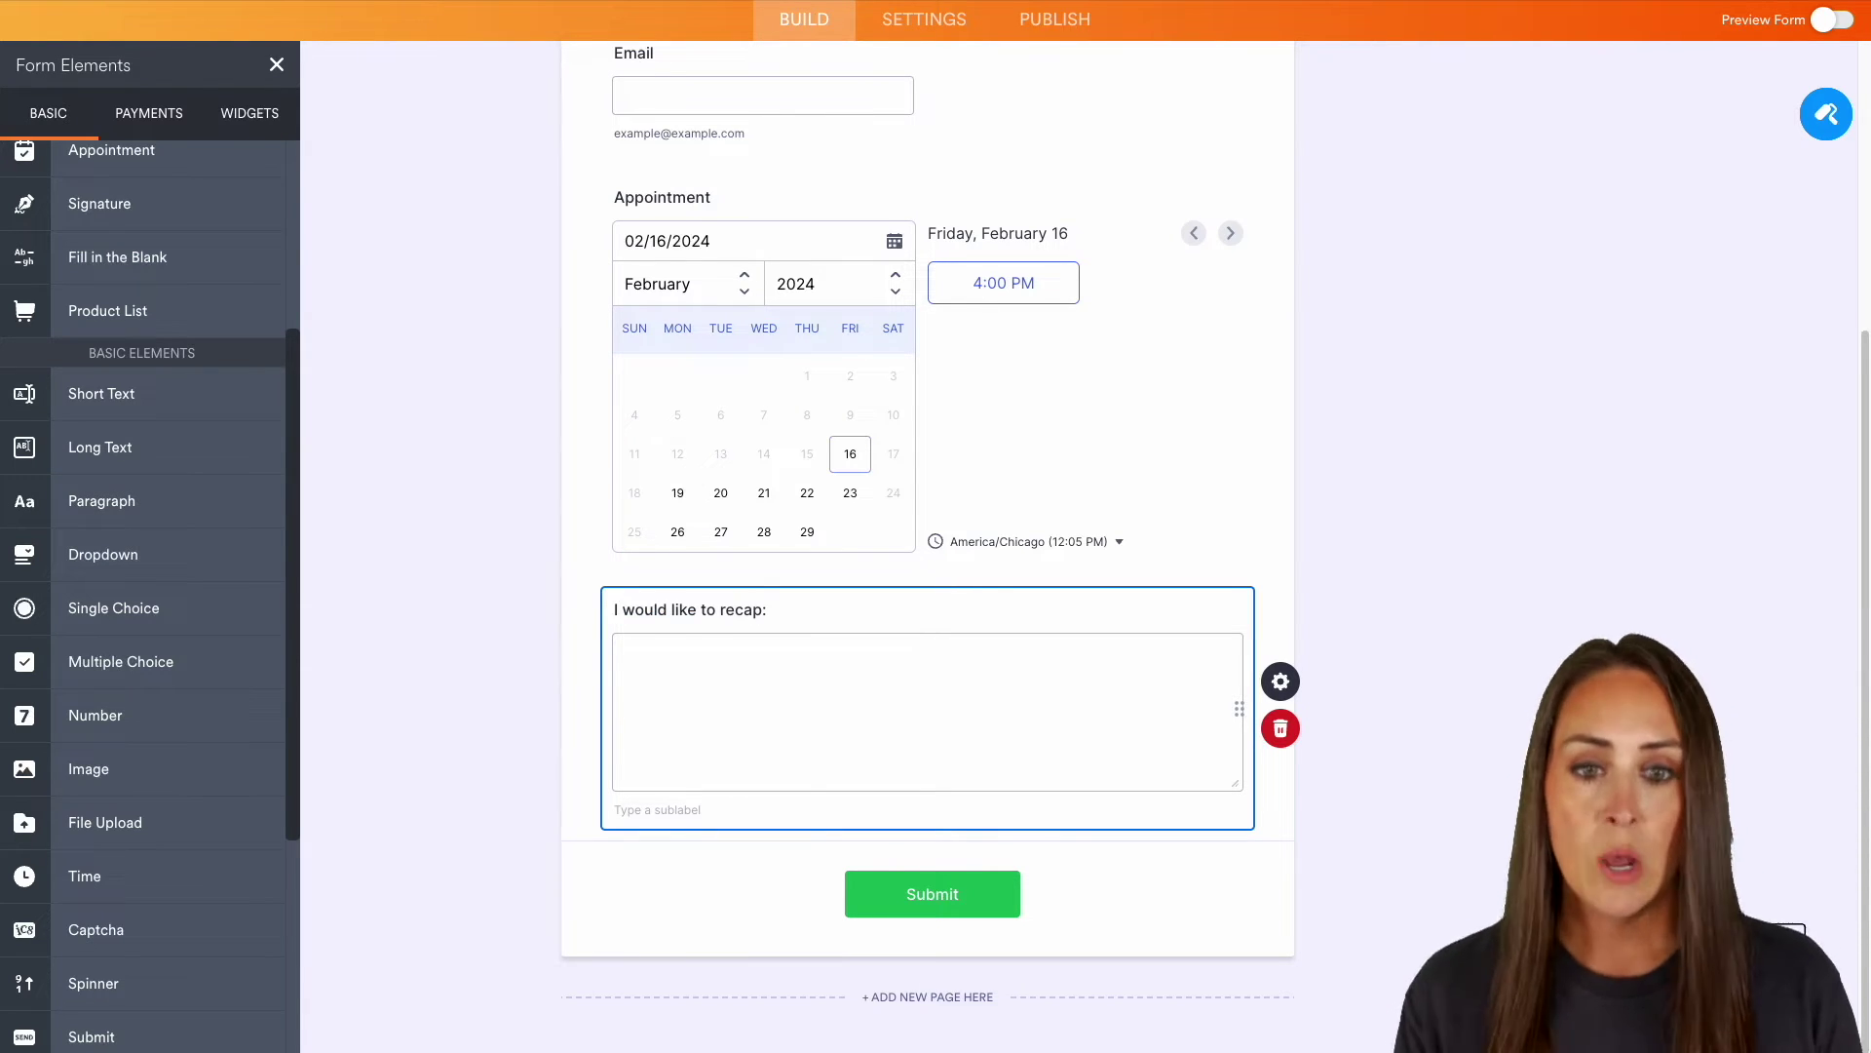
left_click(1162, 410)
Show the Appointment question's date and booking limits in its properties.
left_click(1282, 370)
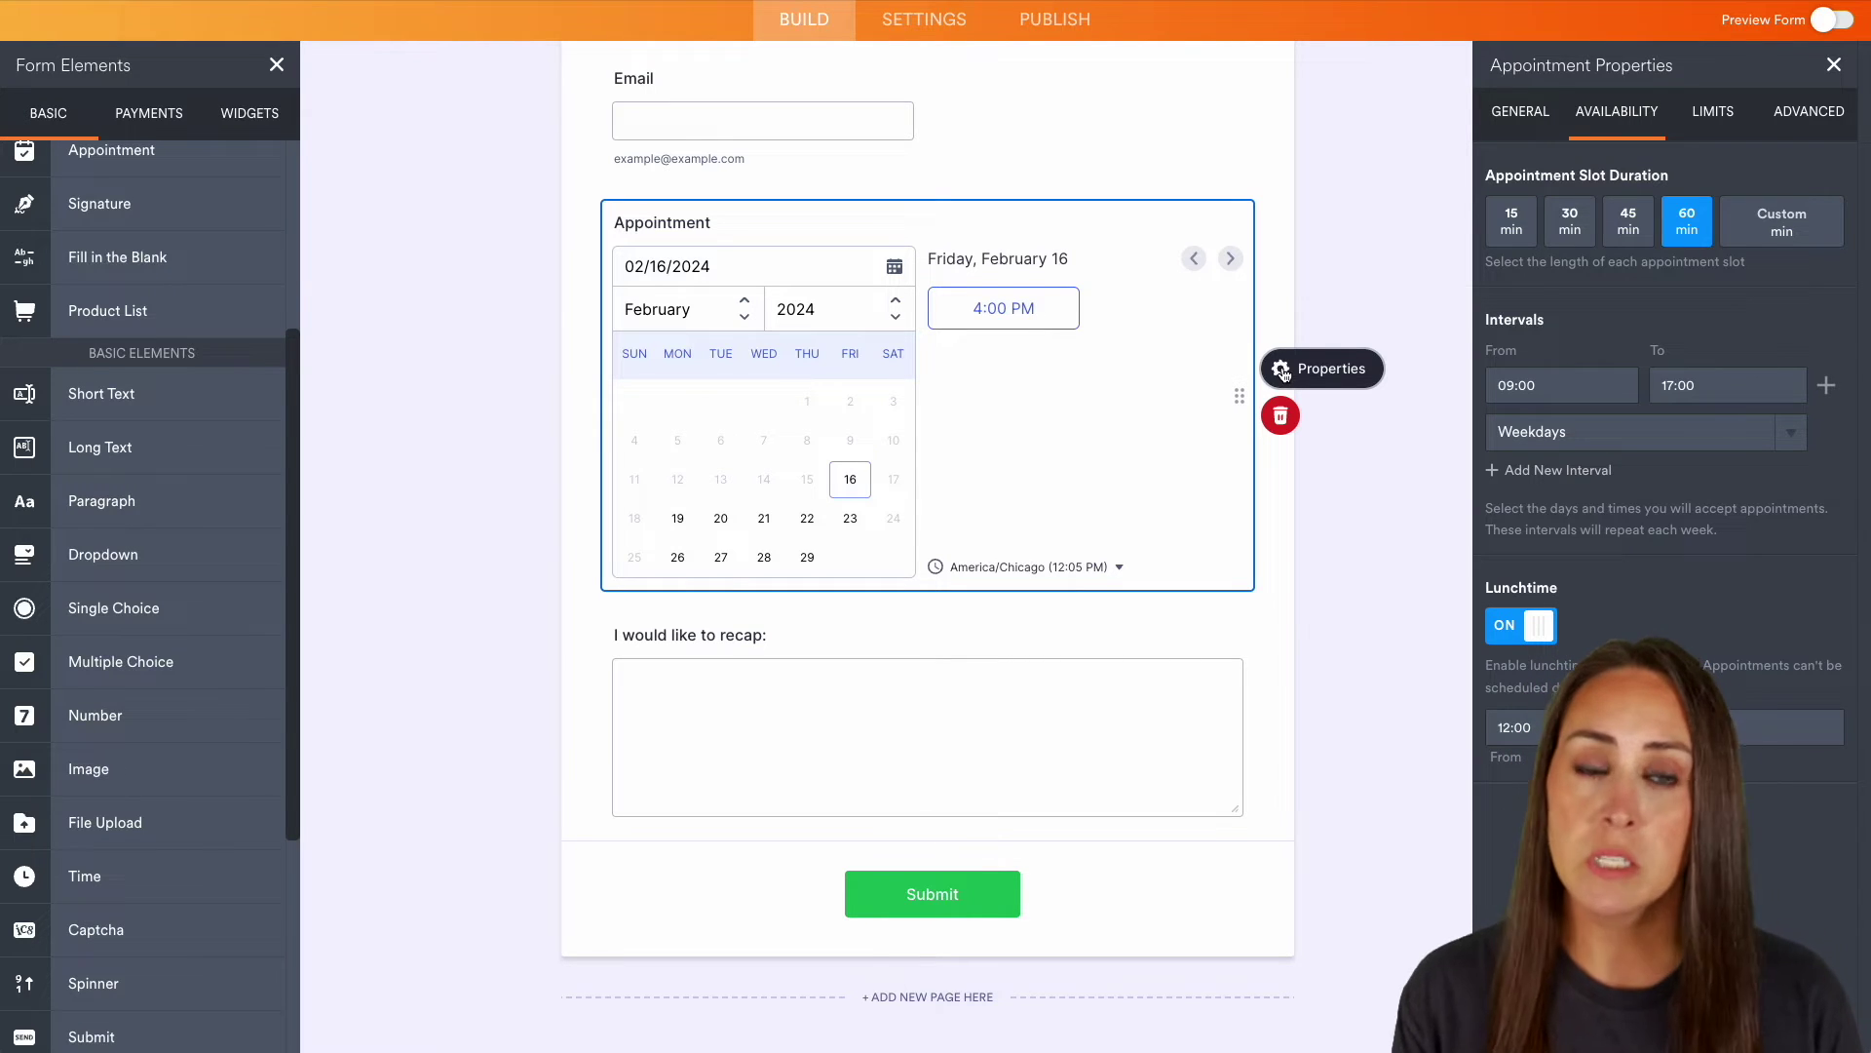
left_click(1726, 122)
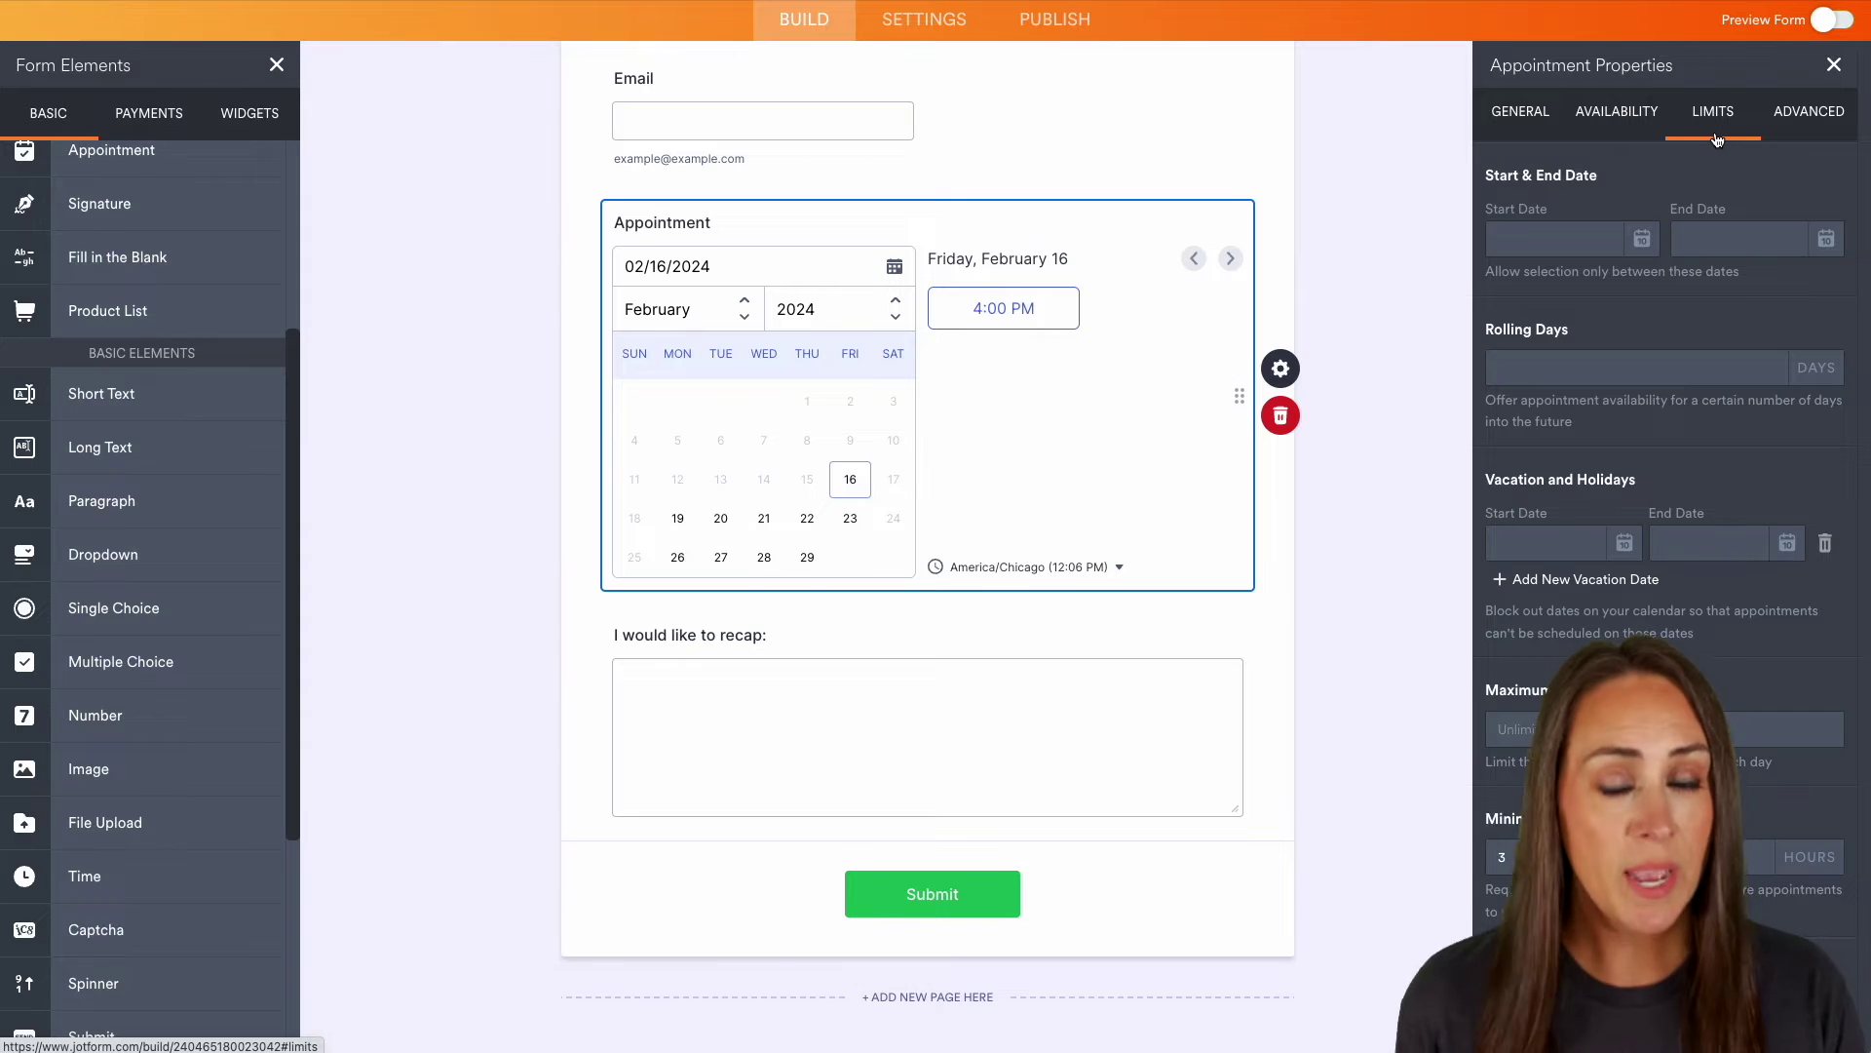
Add a Zoom integration from Settings > Integrations using the 'Schedule a meeting' action.
left_click(933, 36)
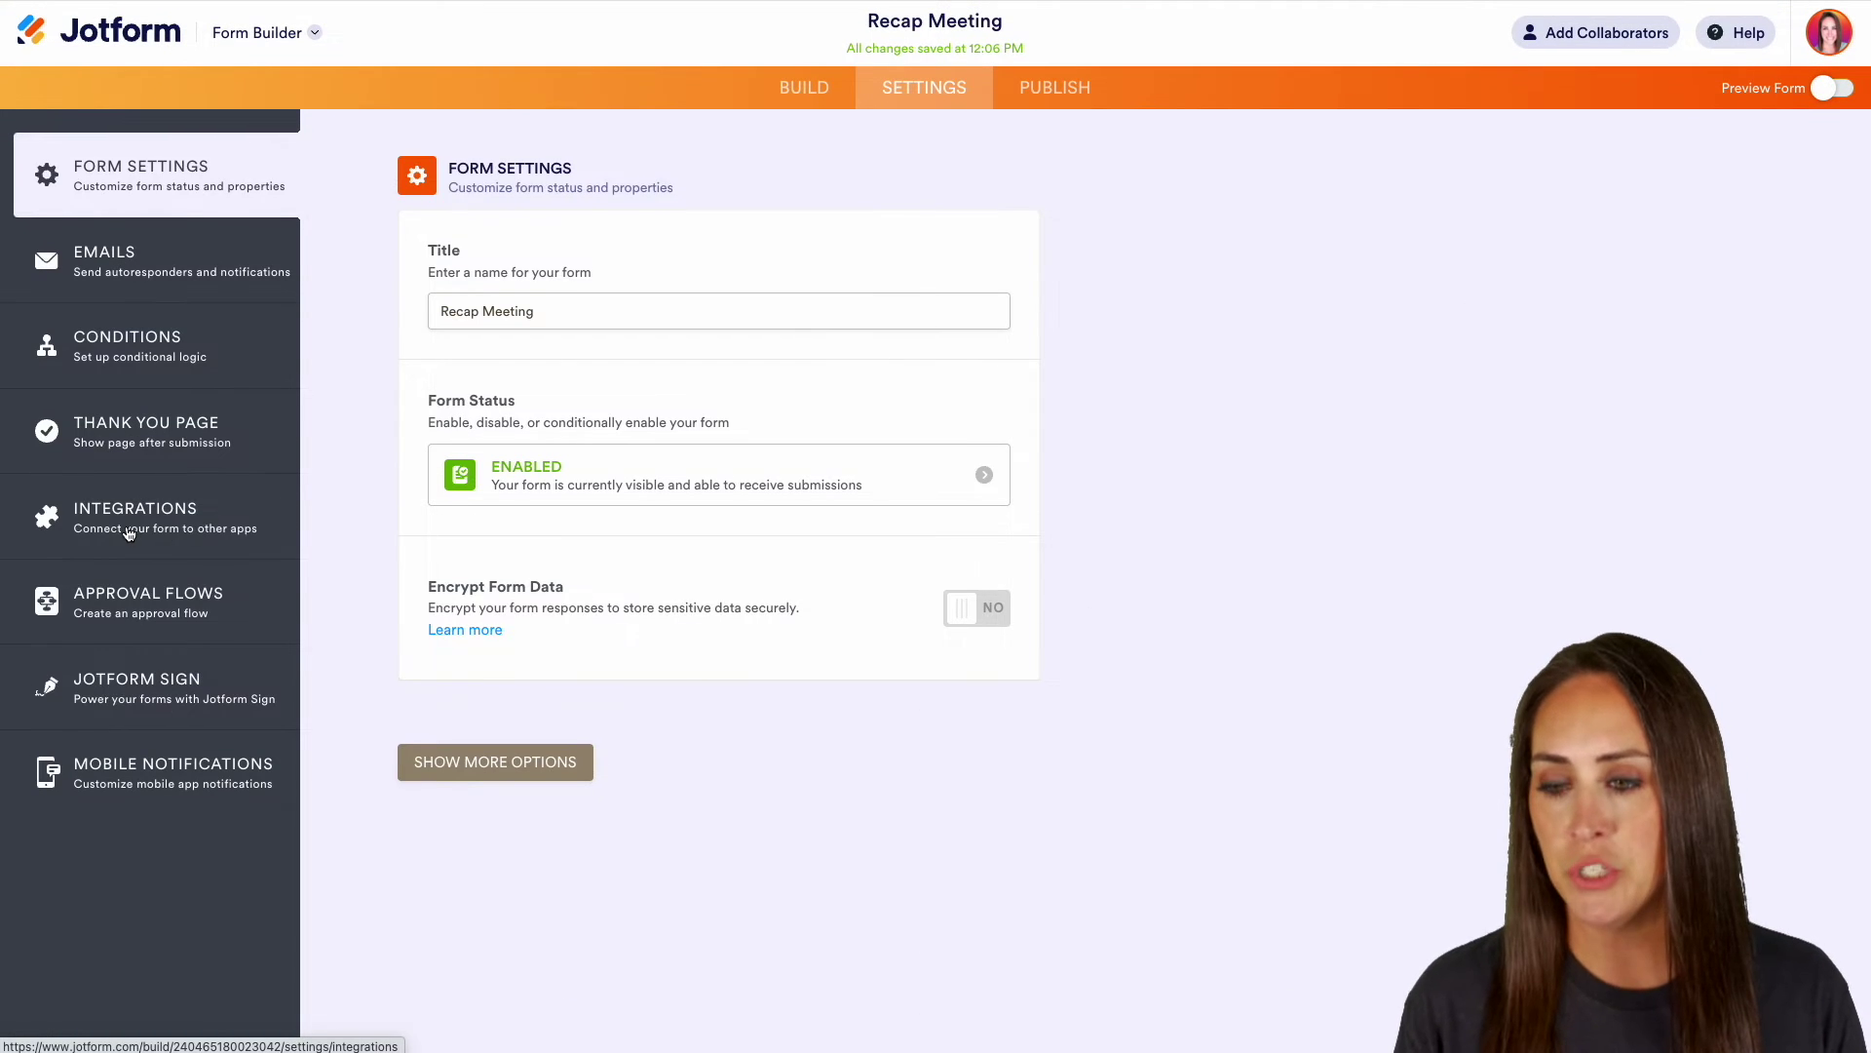
left_click(128, 533)
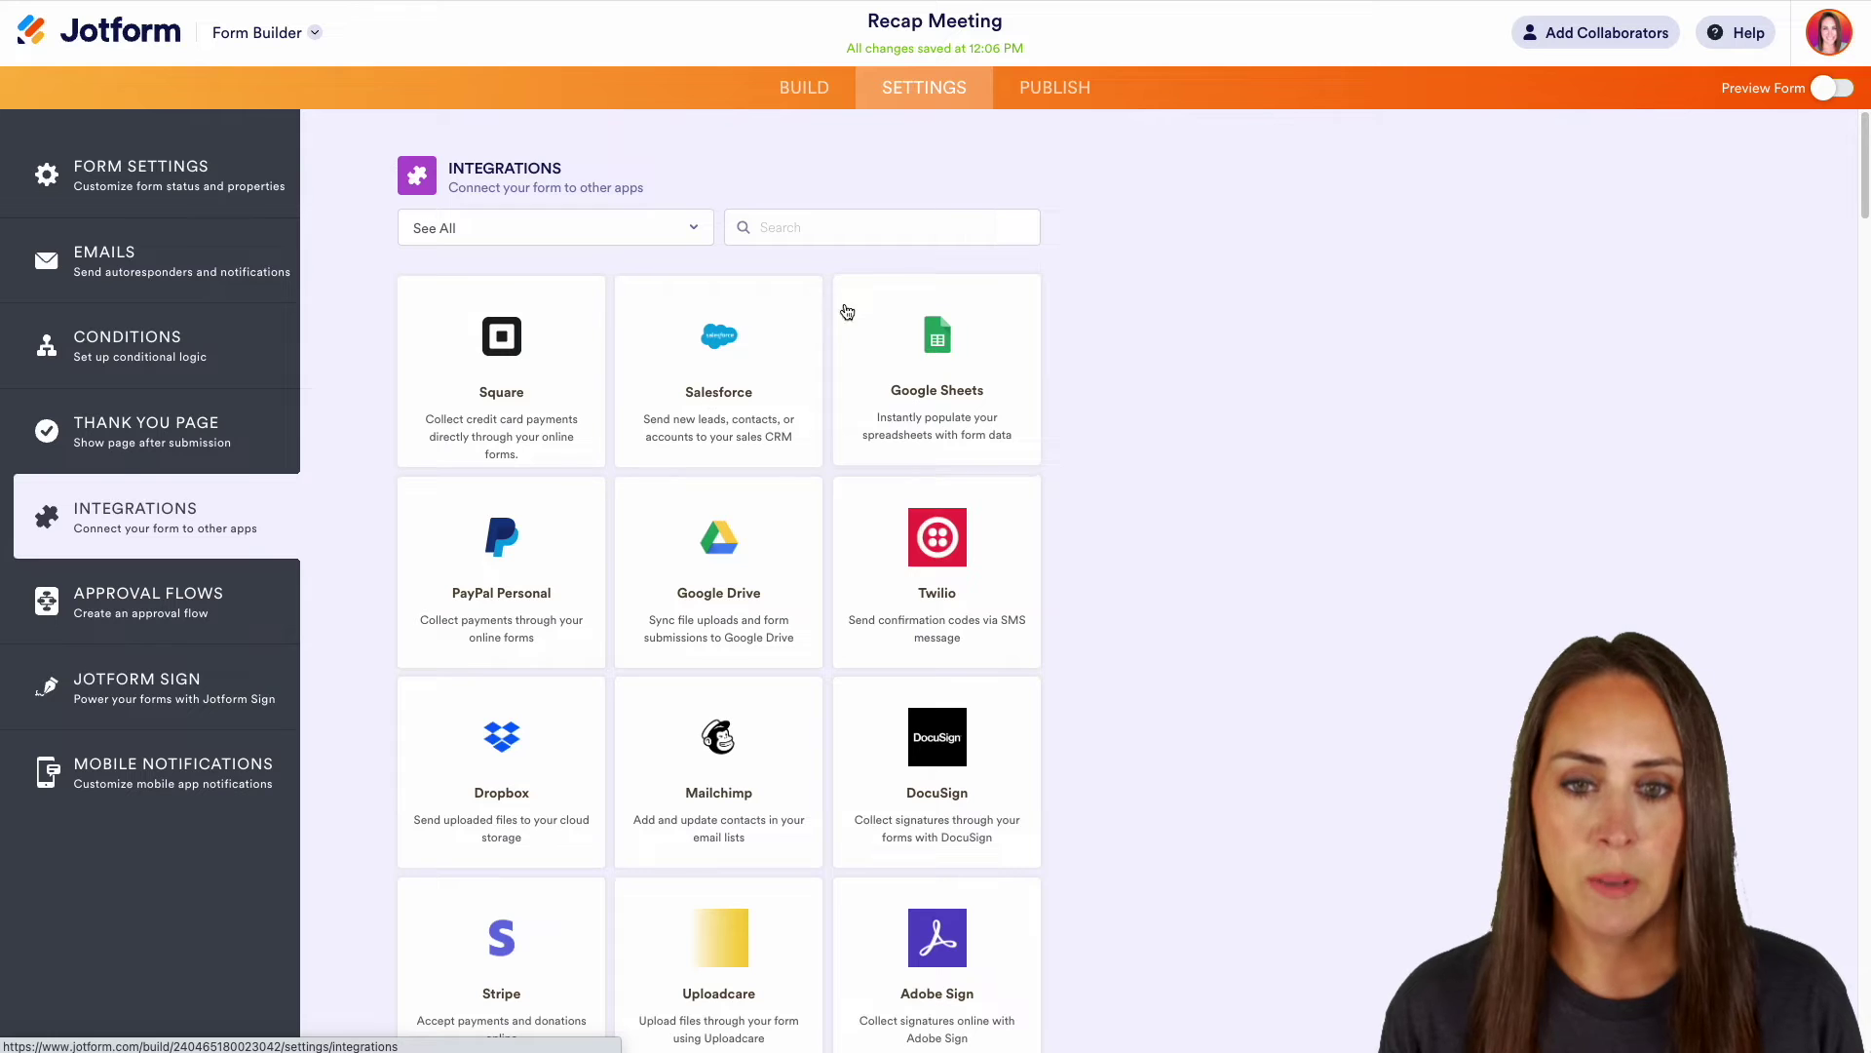
left_click(799, 227)
type("zoom")
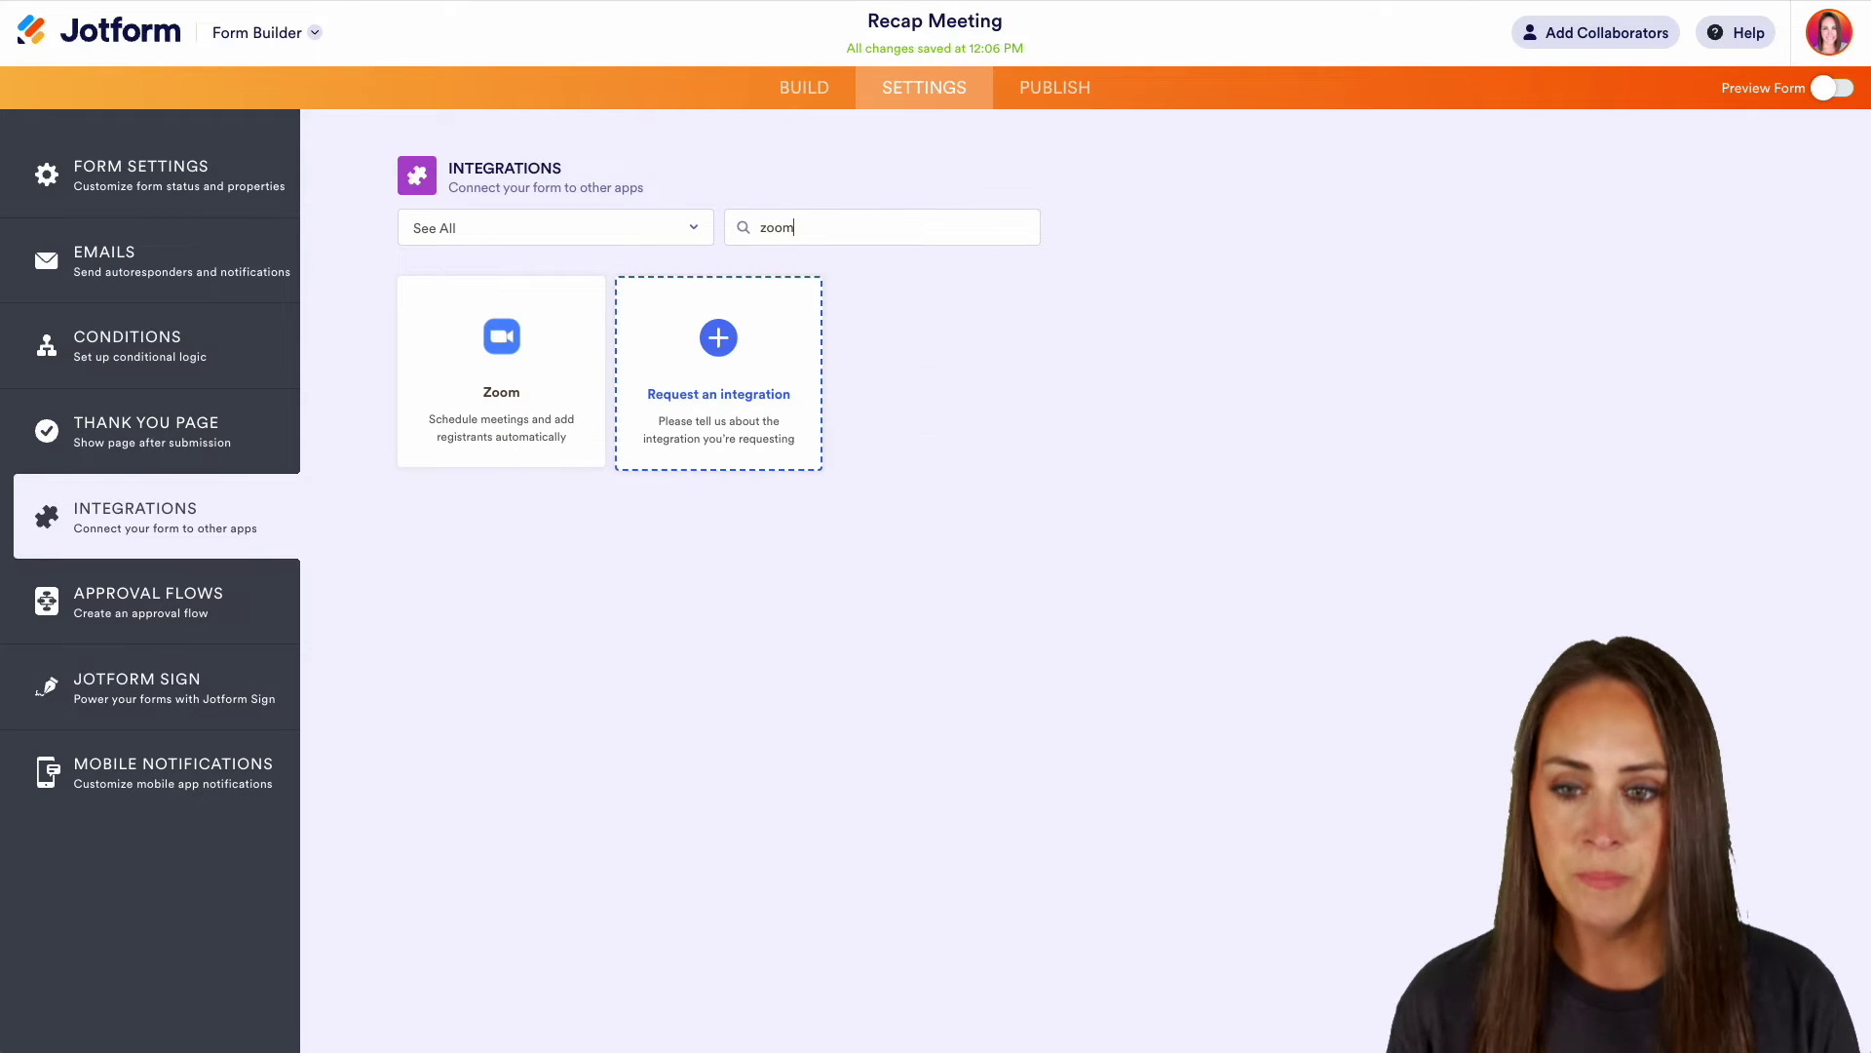
left_click(504, 402)
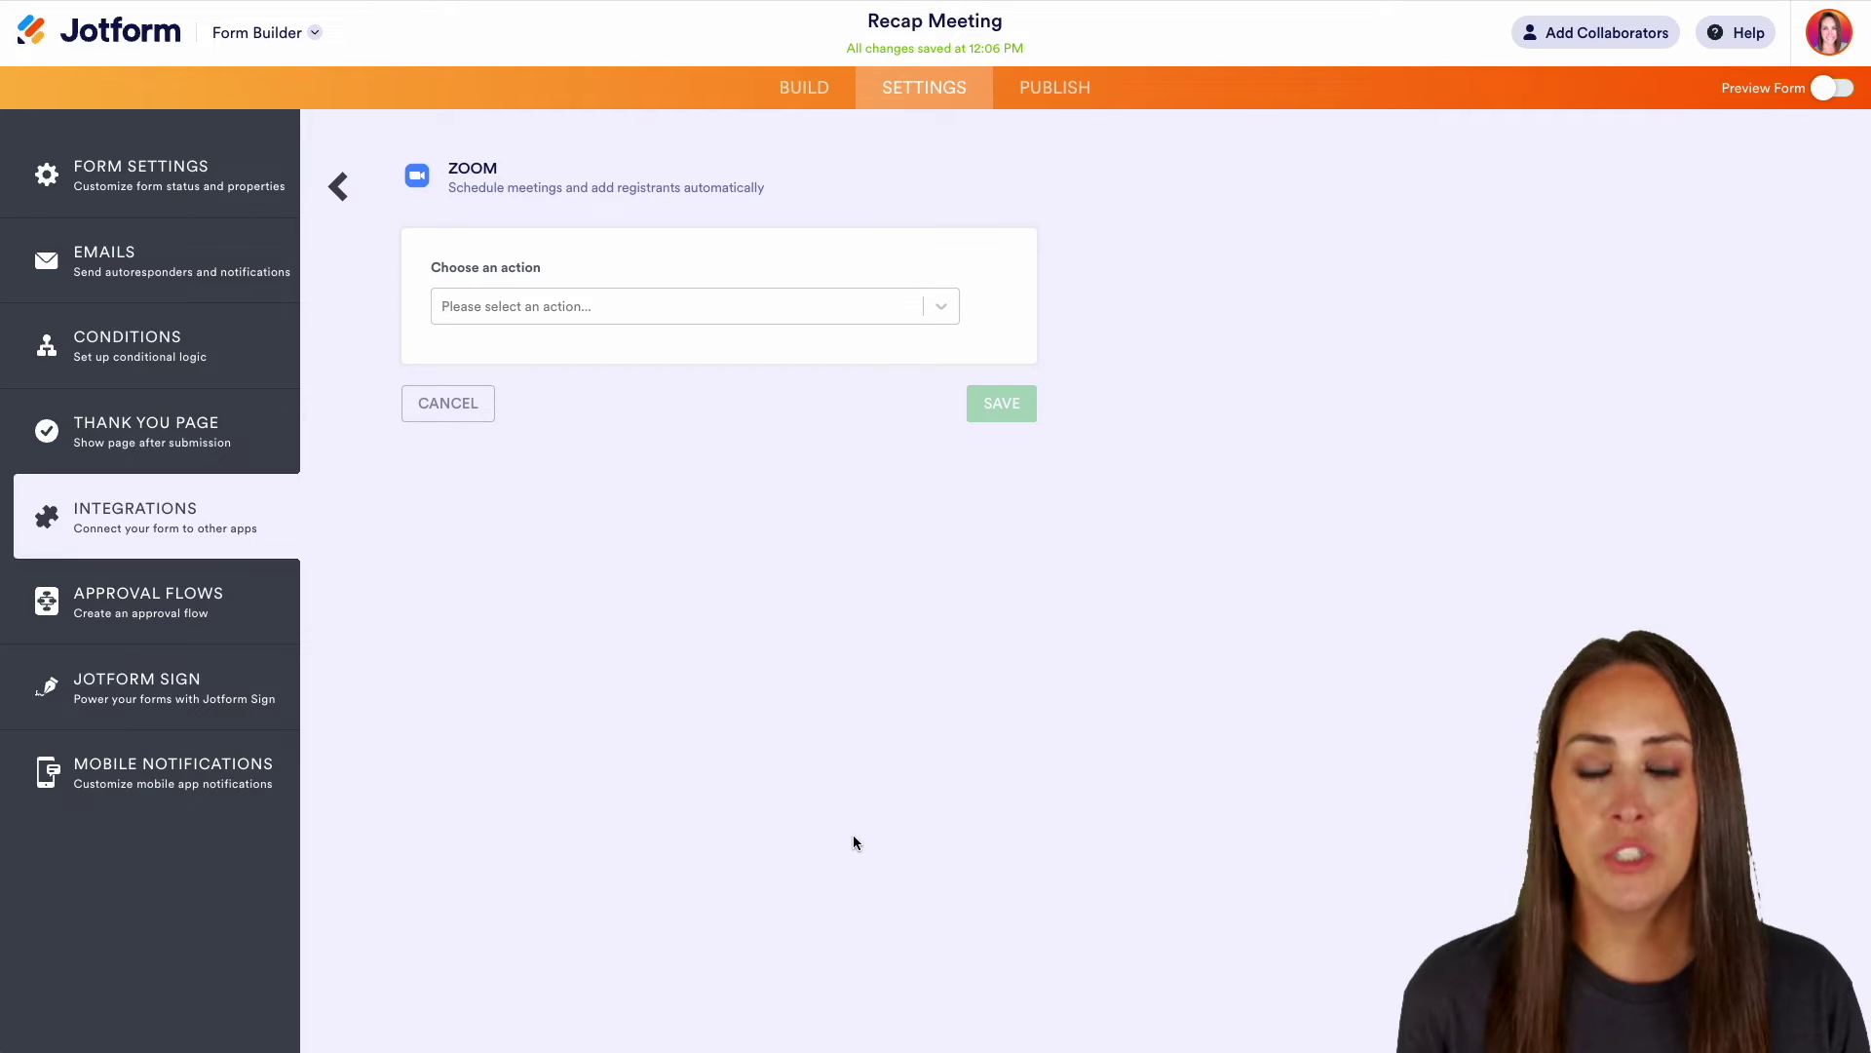
left_click(874, 308)
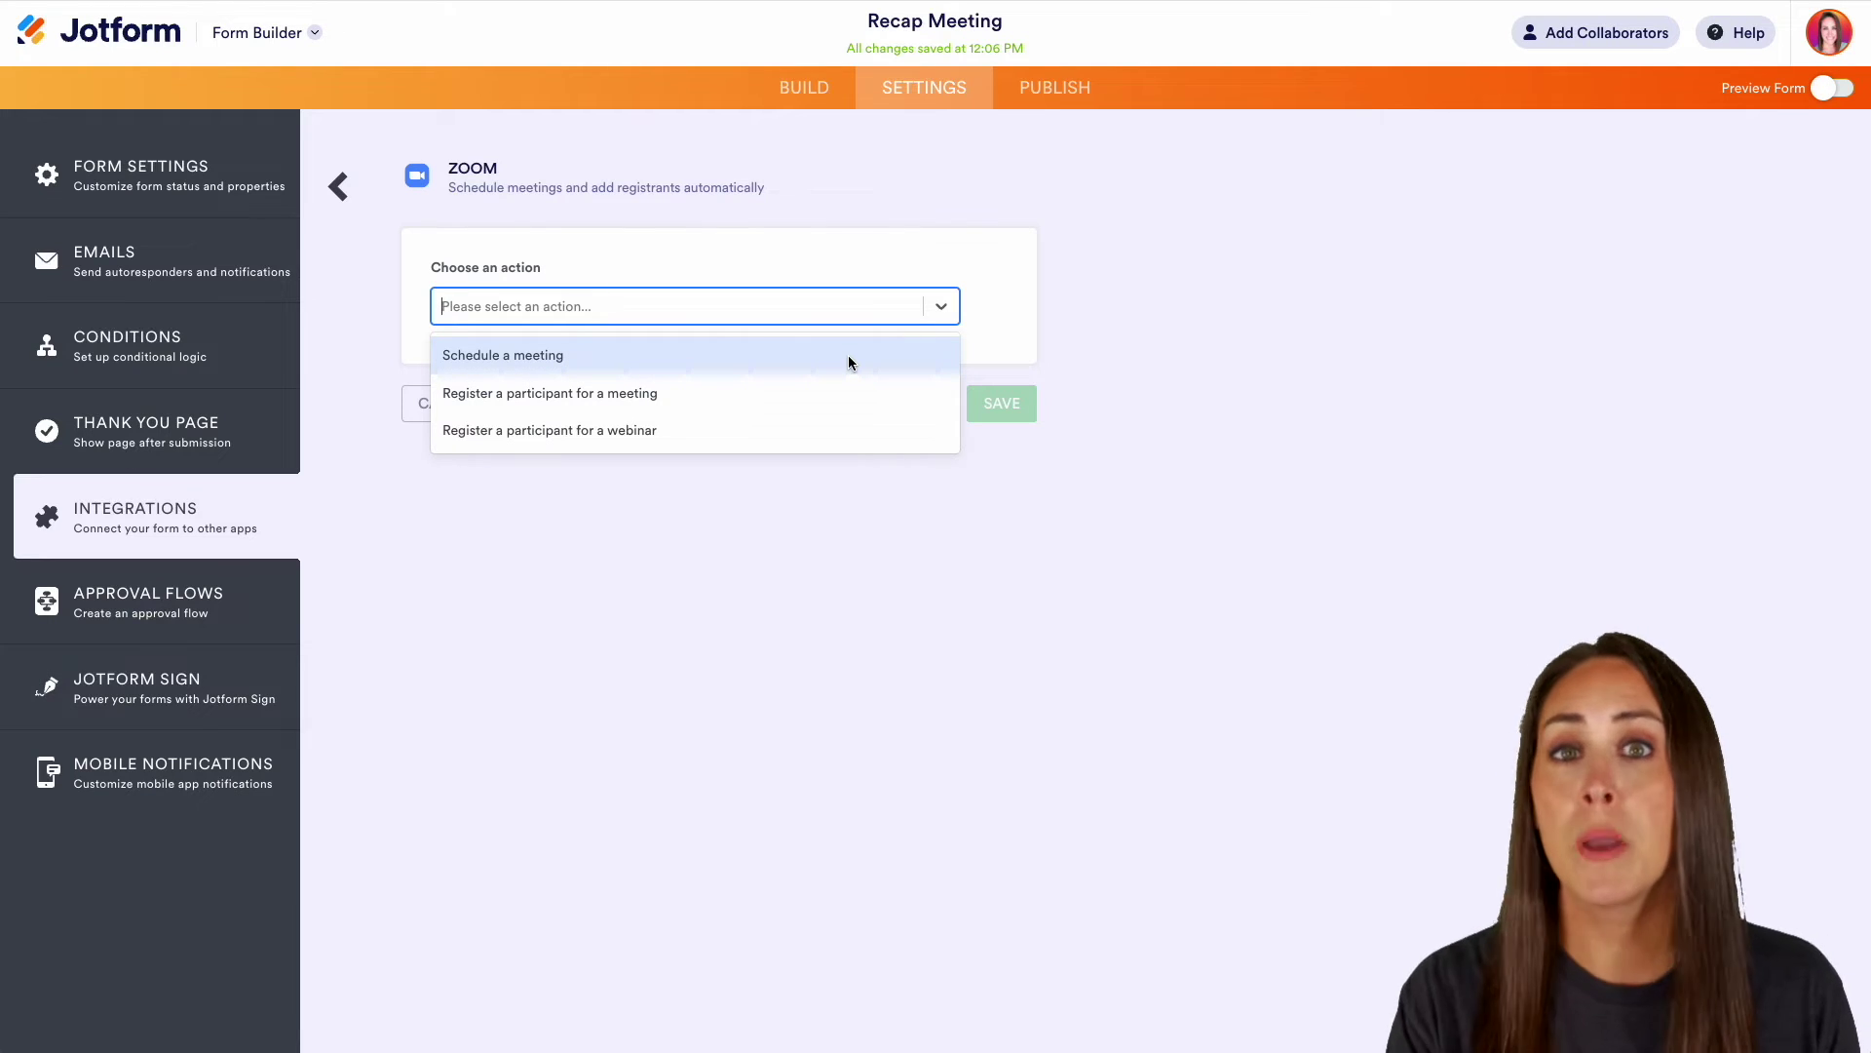
left_click(575, 358)
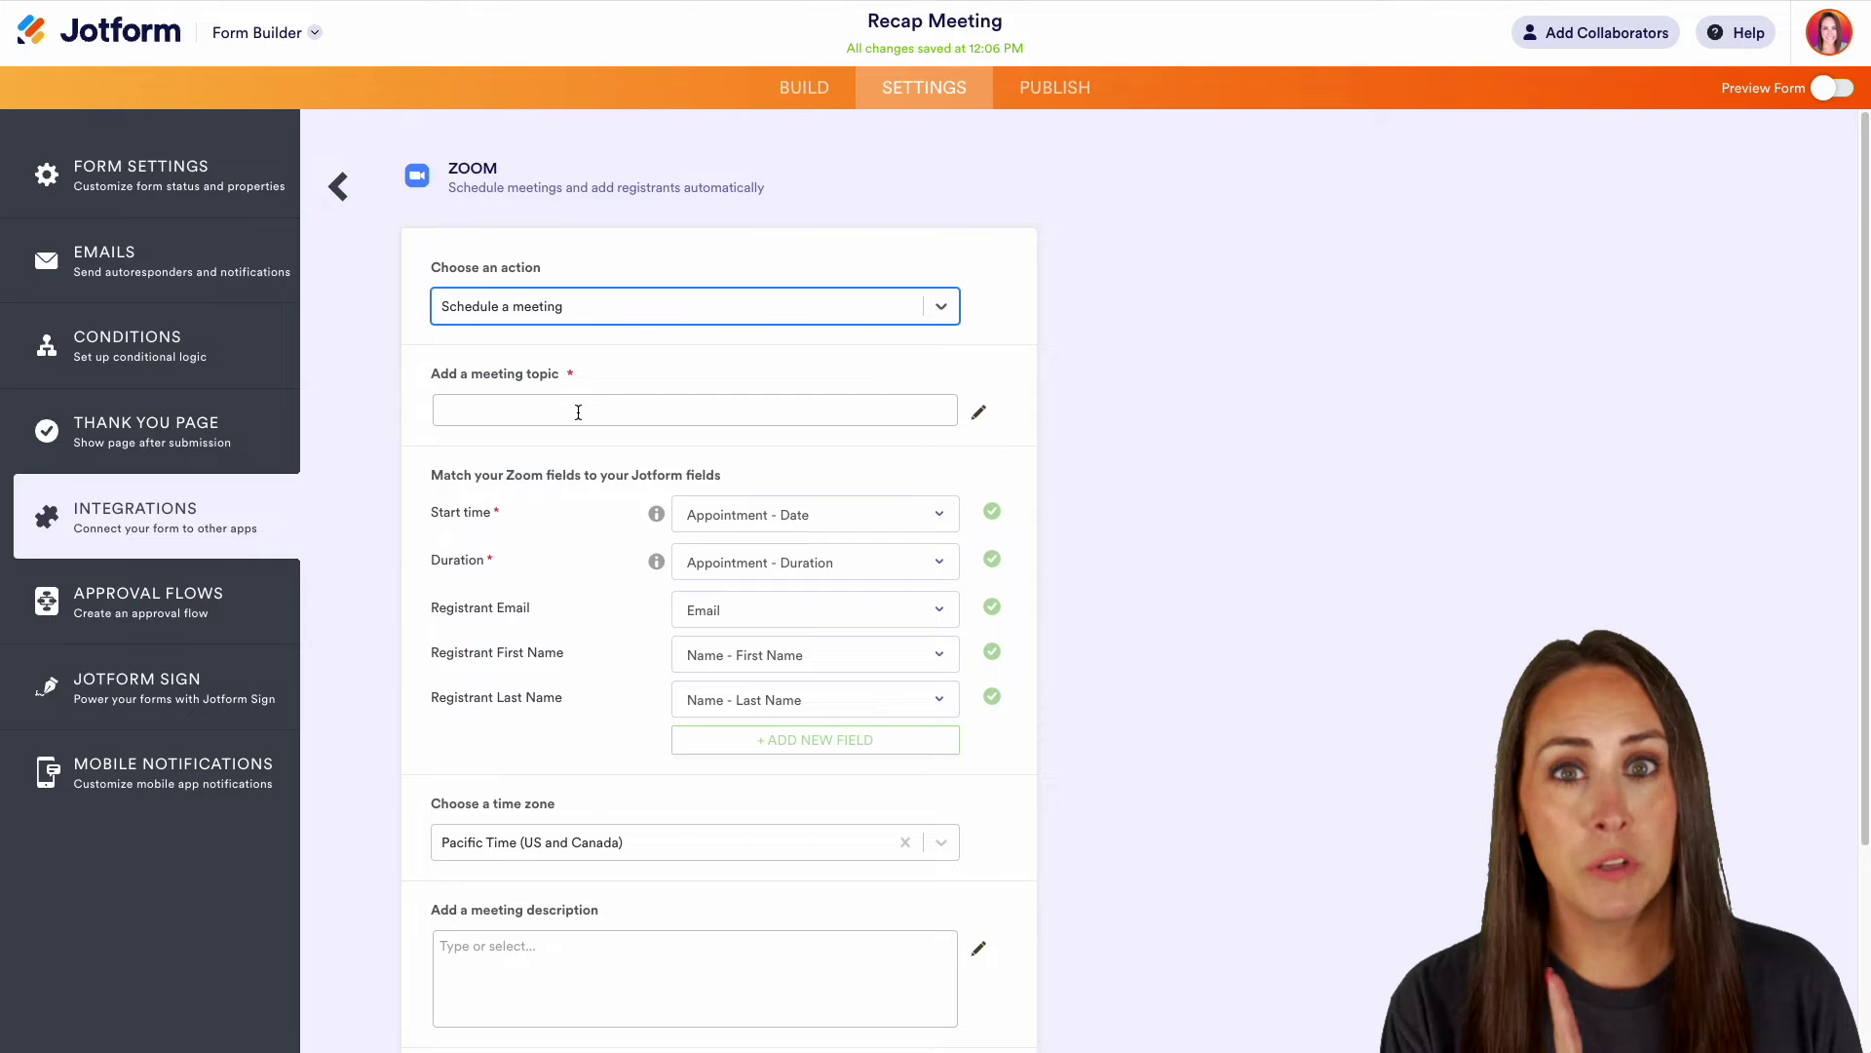
Set the Zoom meeting topic to the Form Title followed by the Name field.
left_click(979, 416)
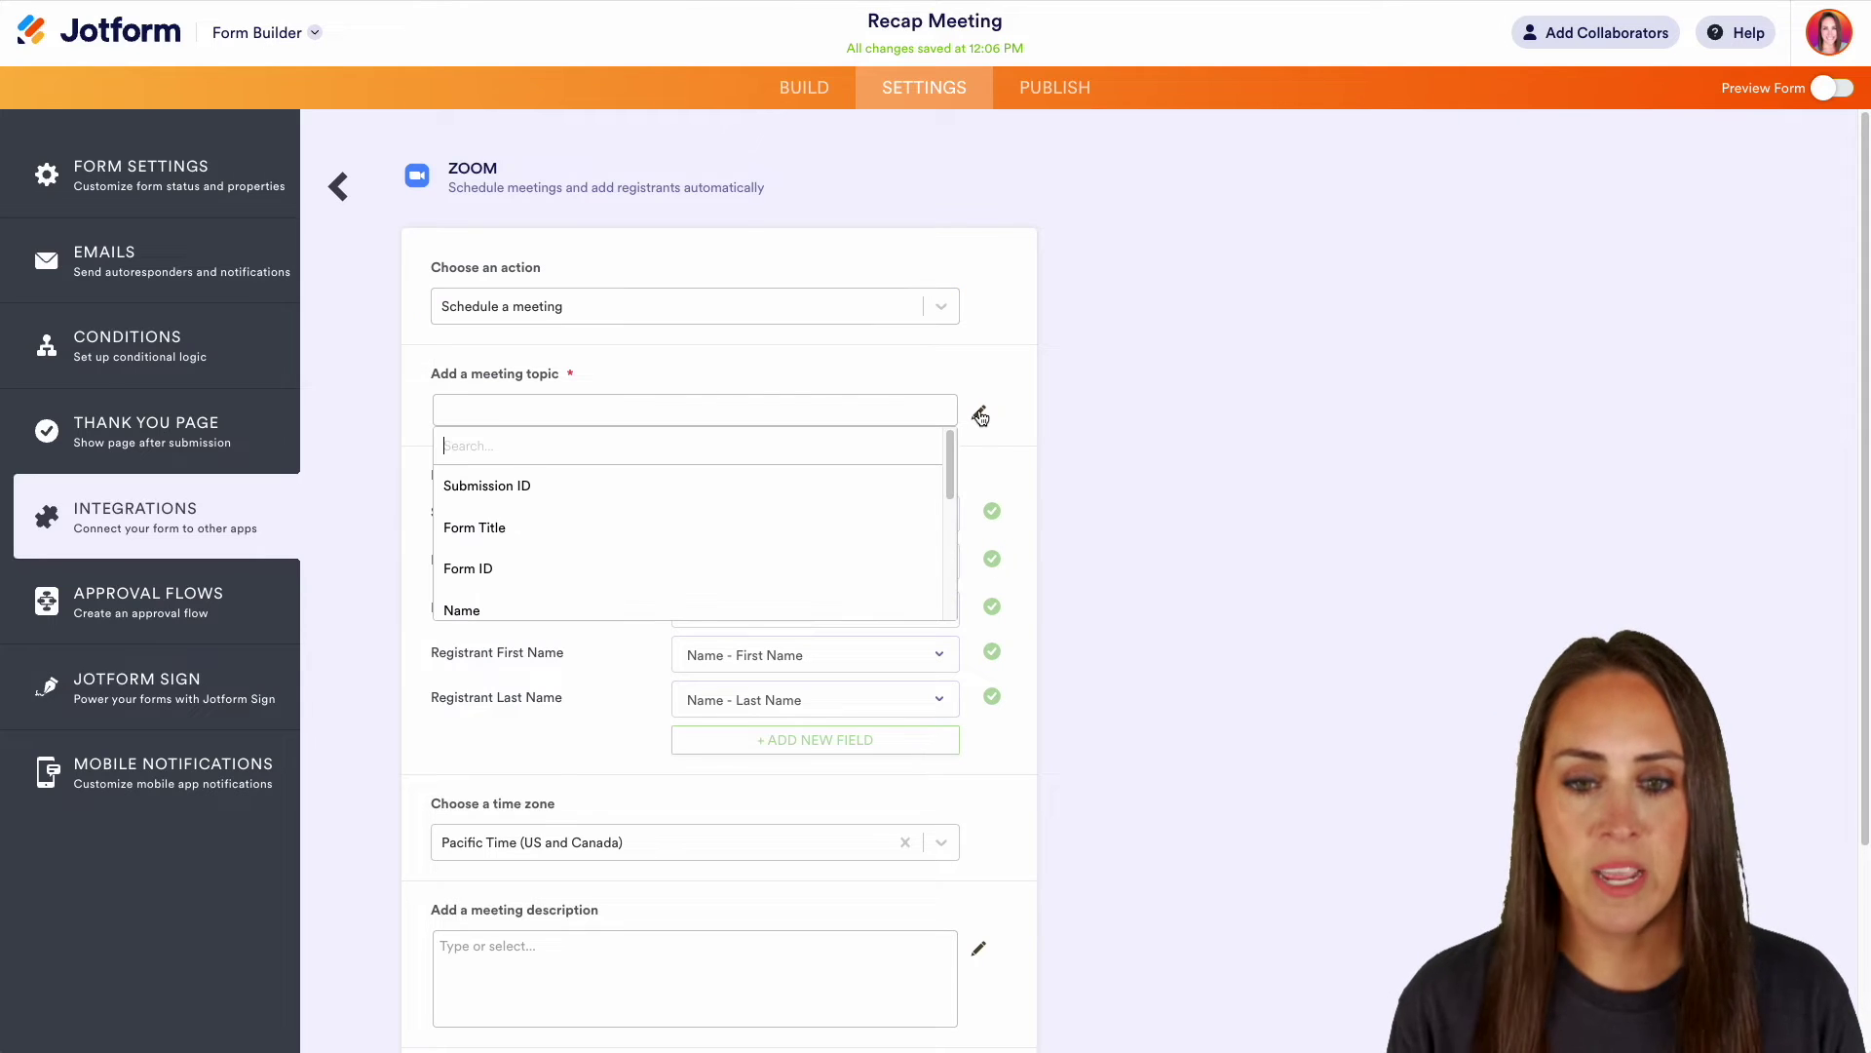
left_click(507, 534)
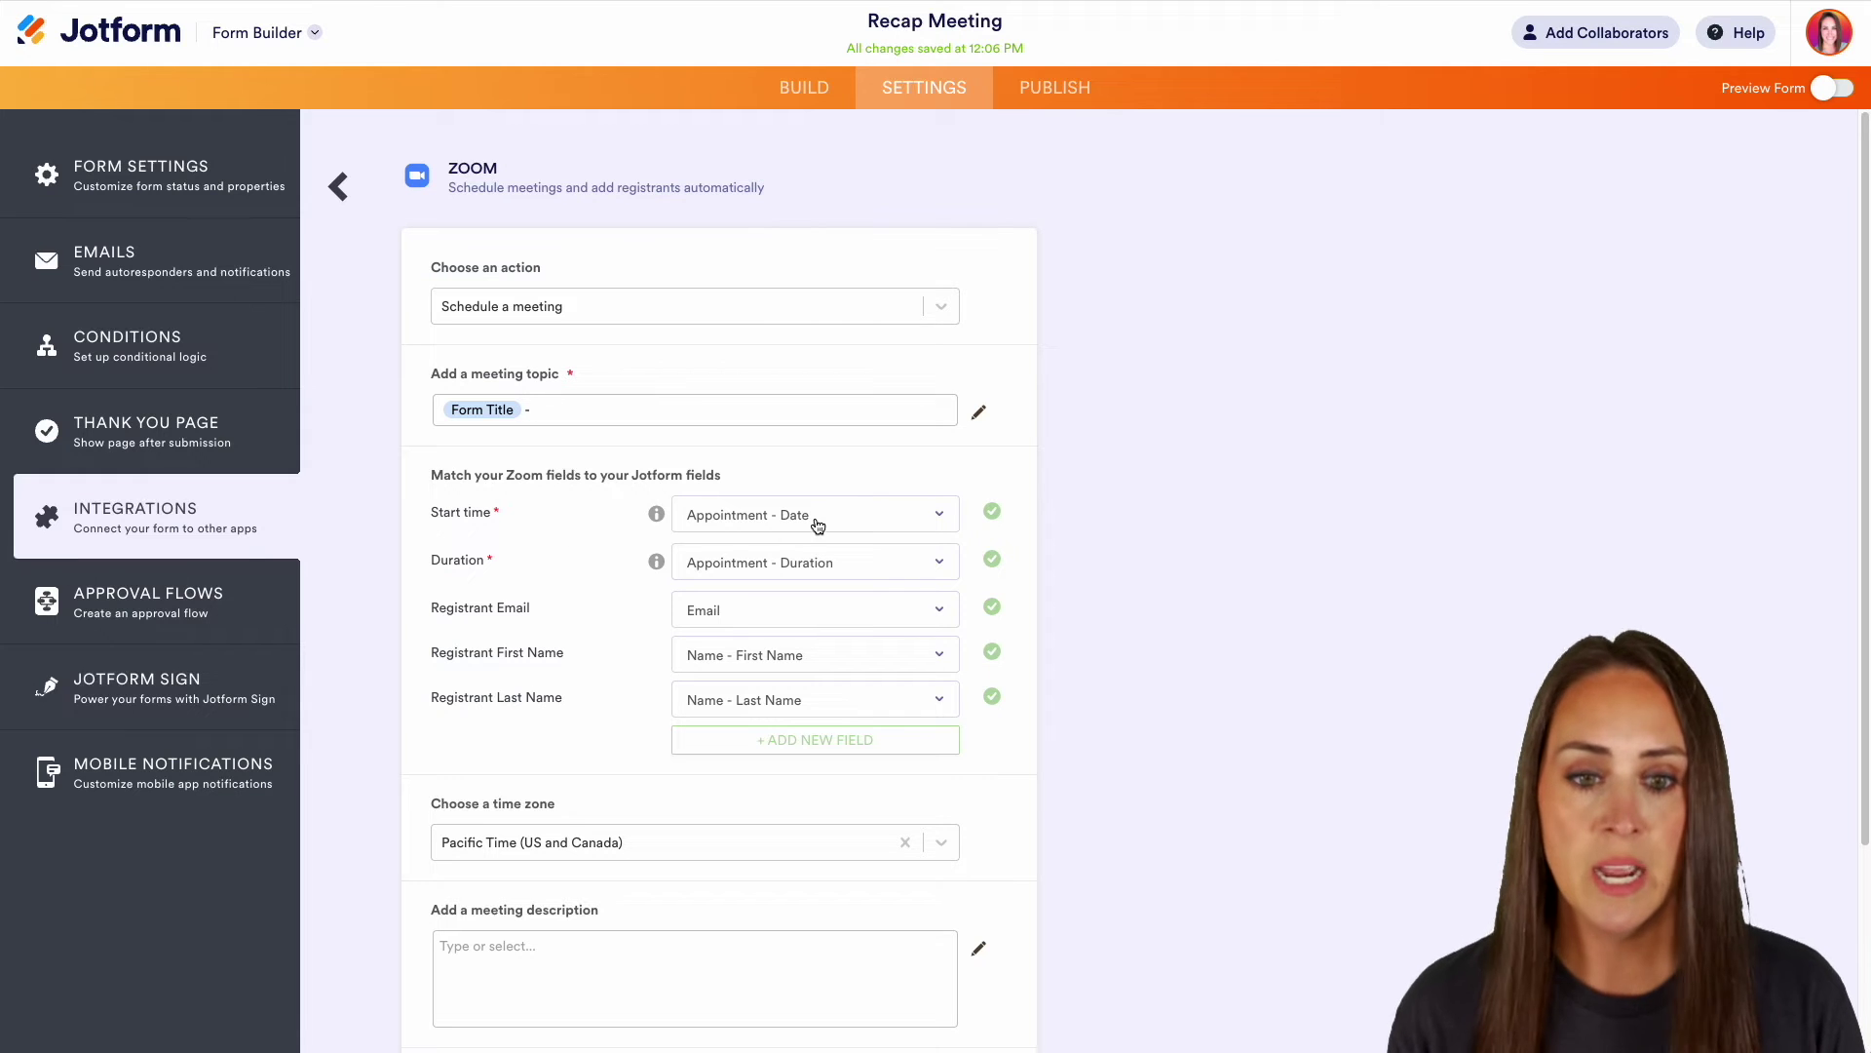
left_click(979, 419)
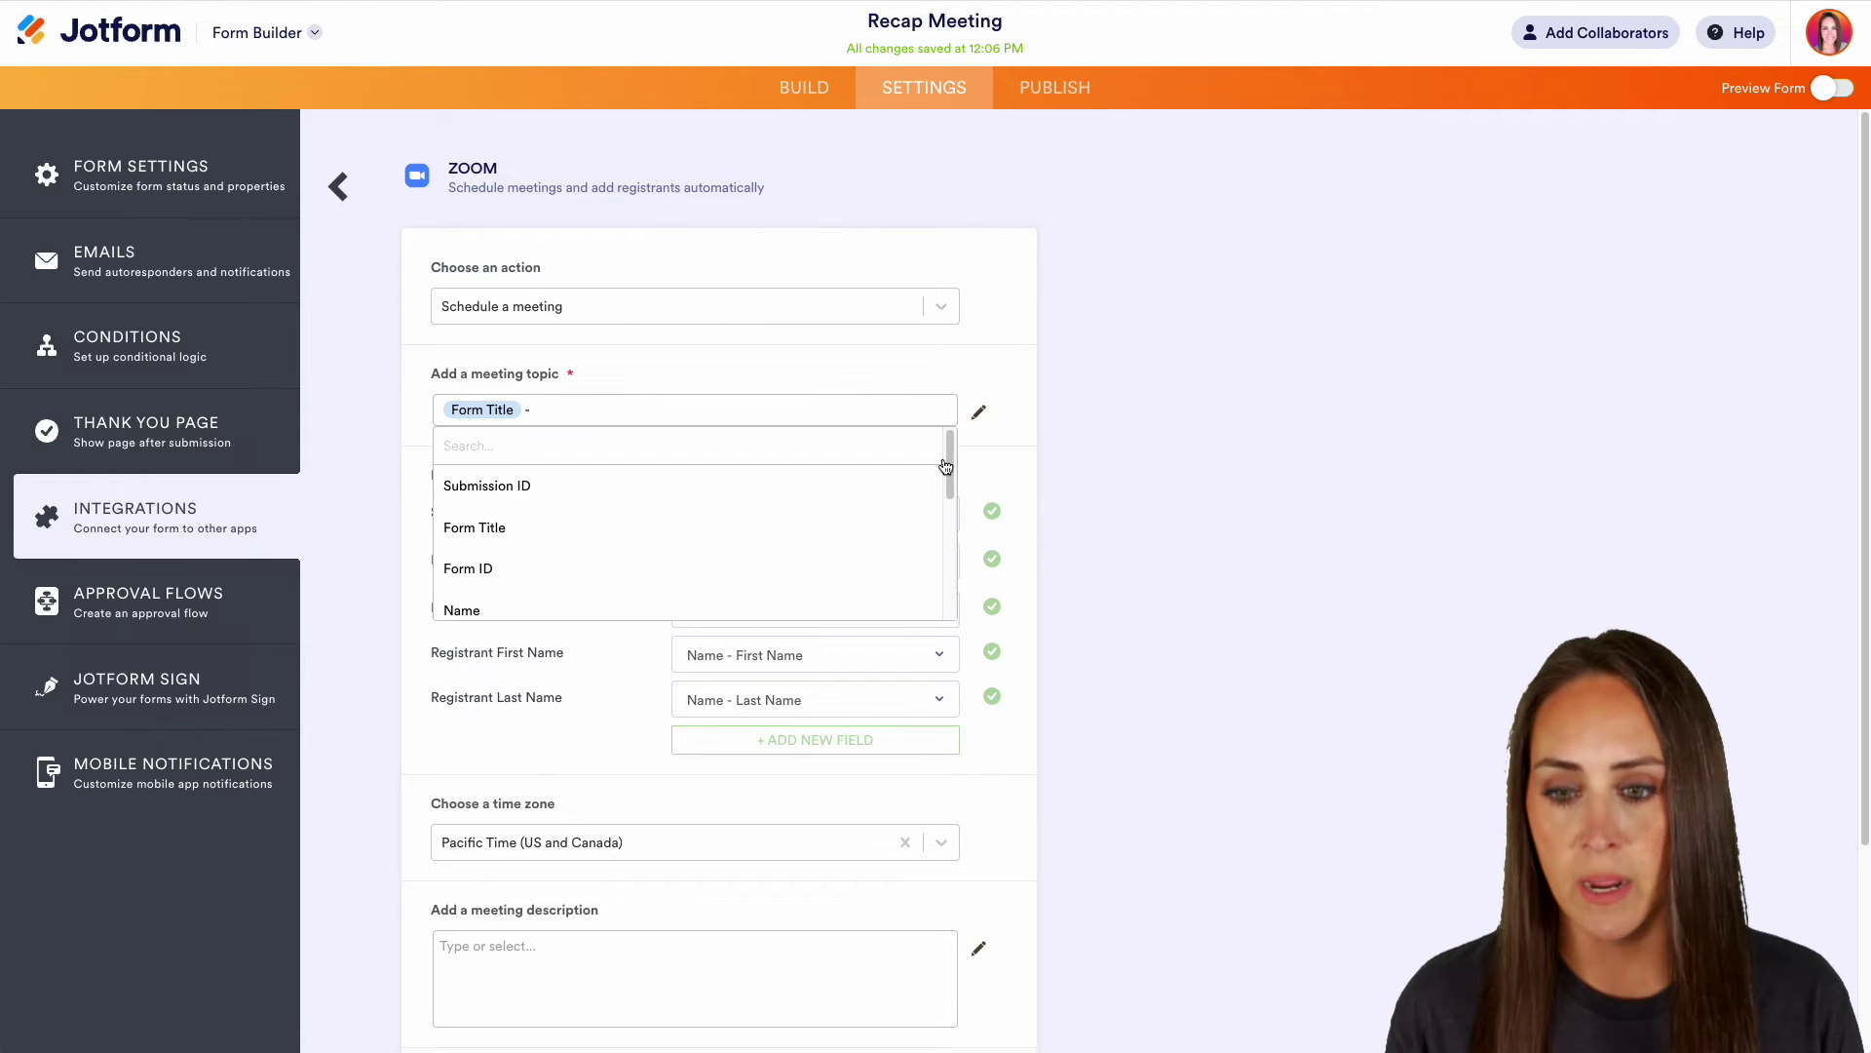
left_click(473, 609)
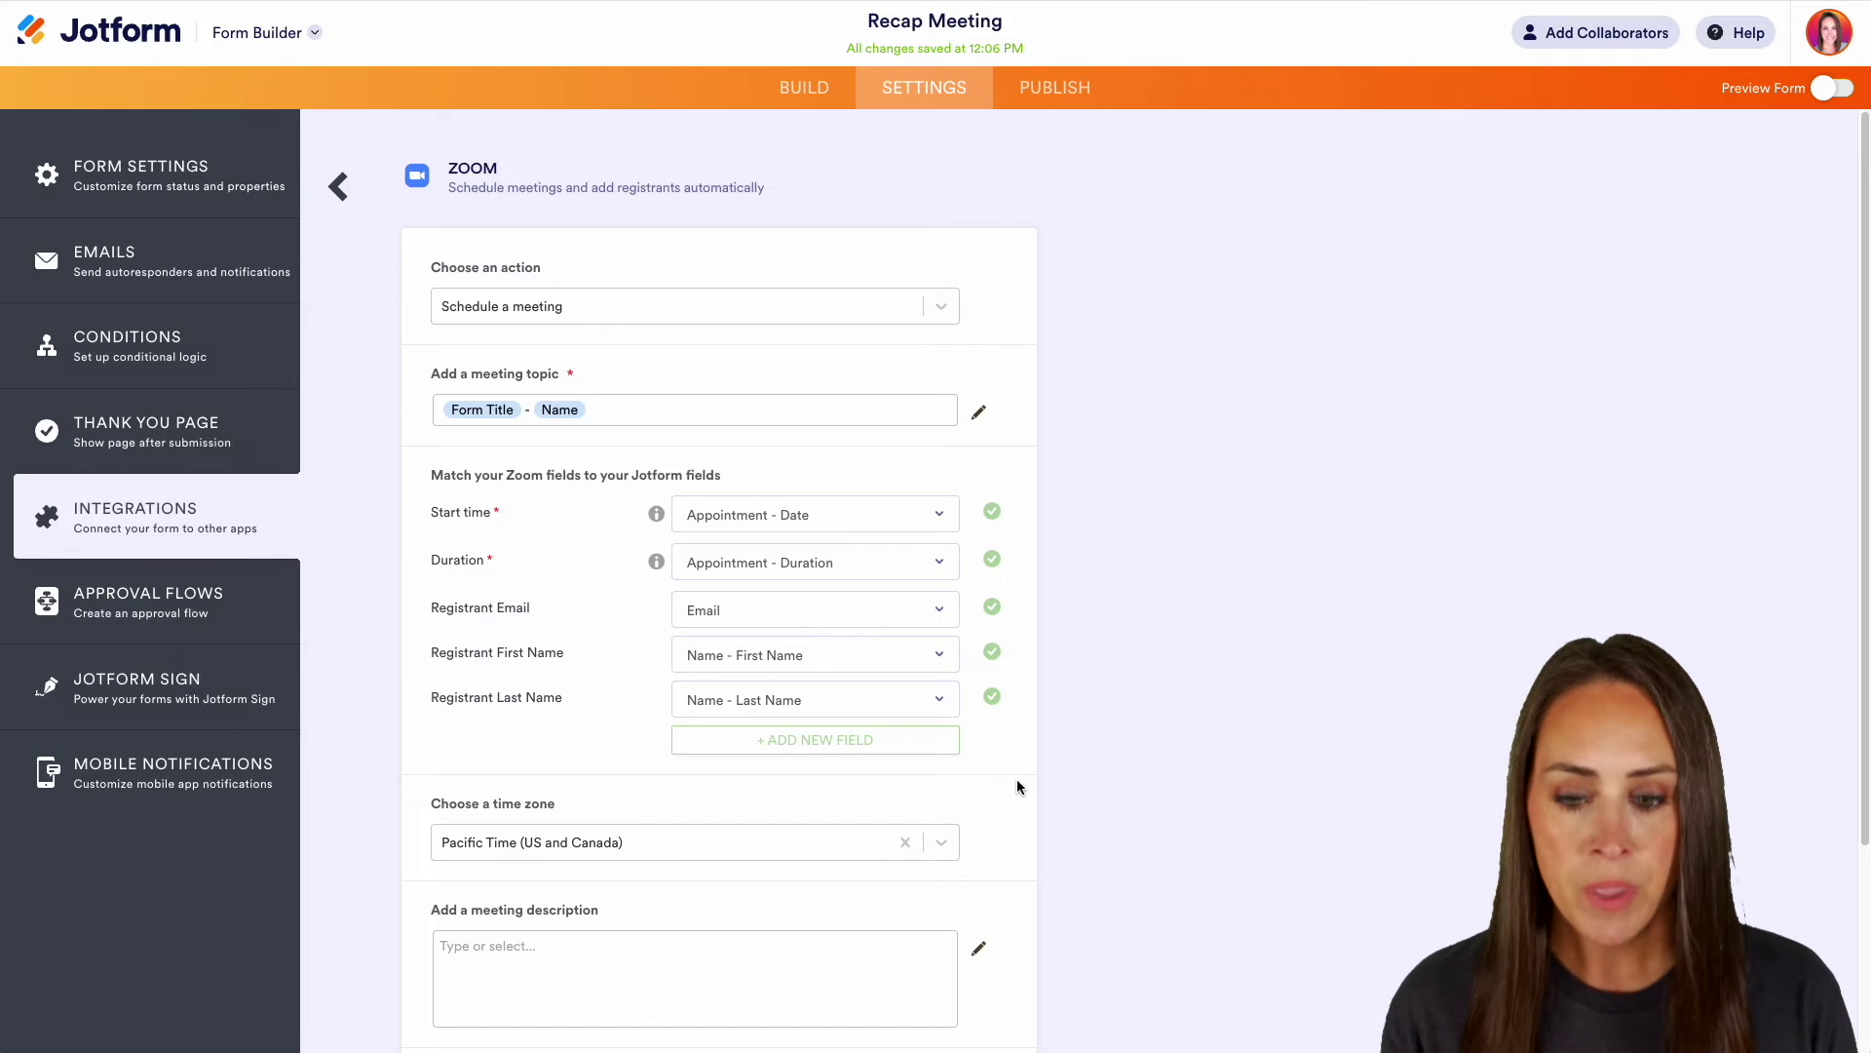
Insert the 'I would like to recap:' answer into the meeting description.
scroll(1016, 780, "down", 3)
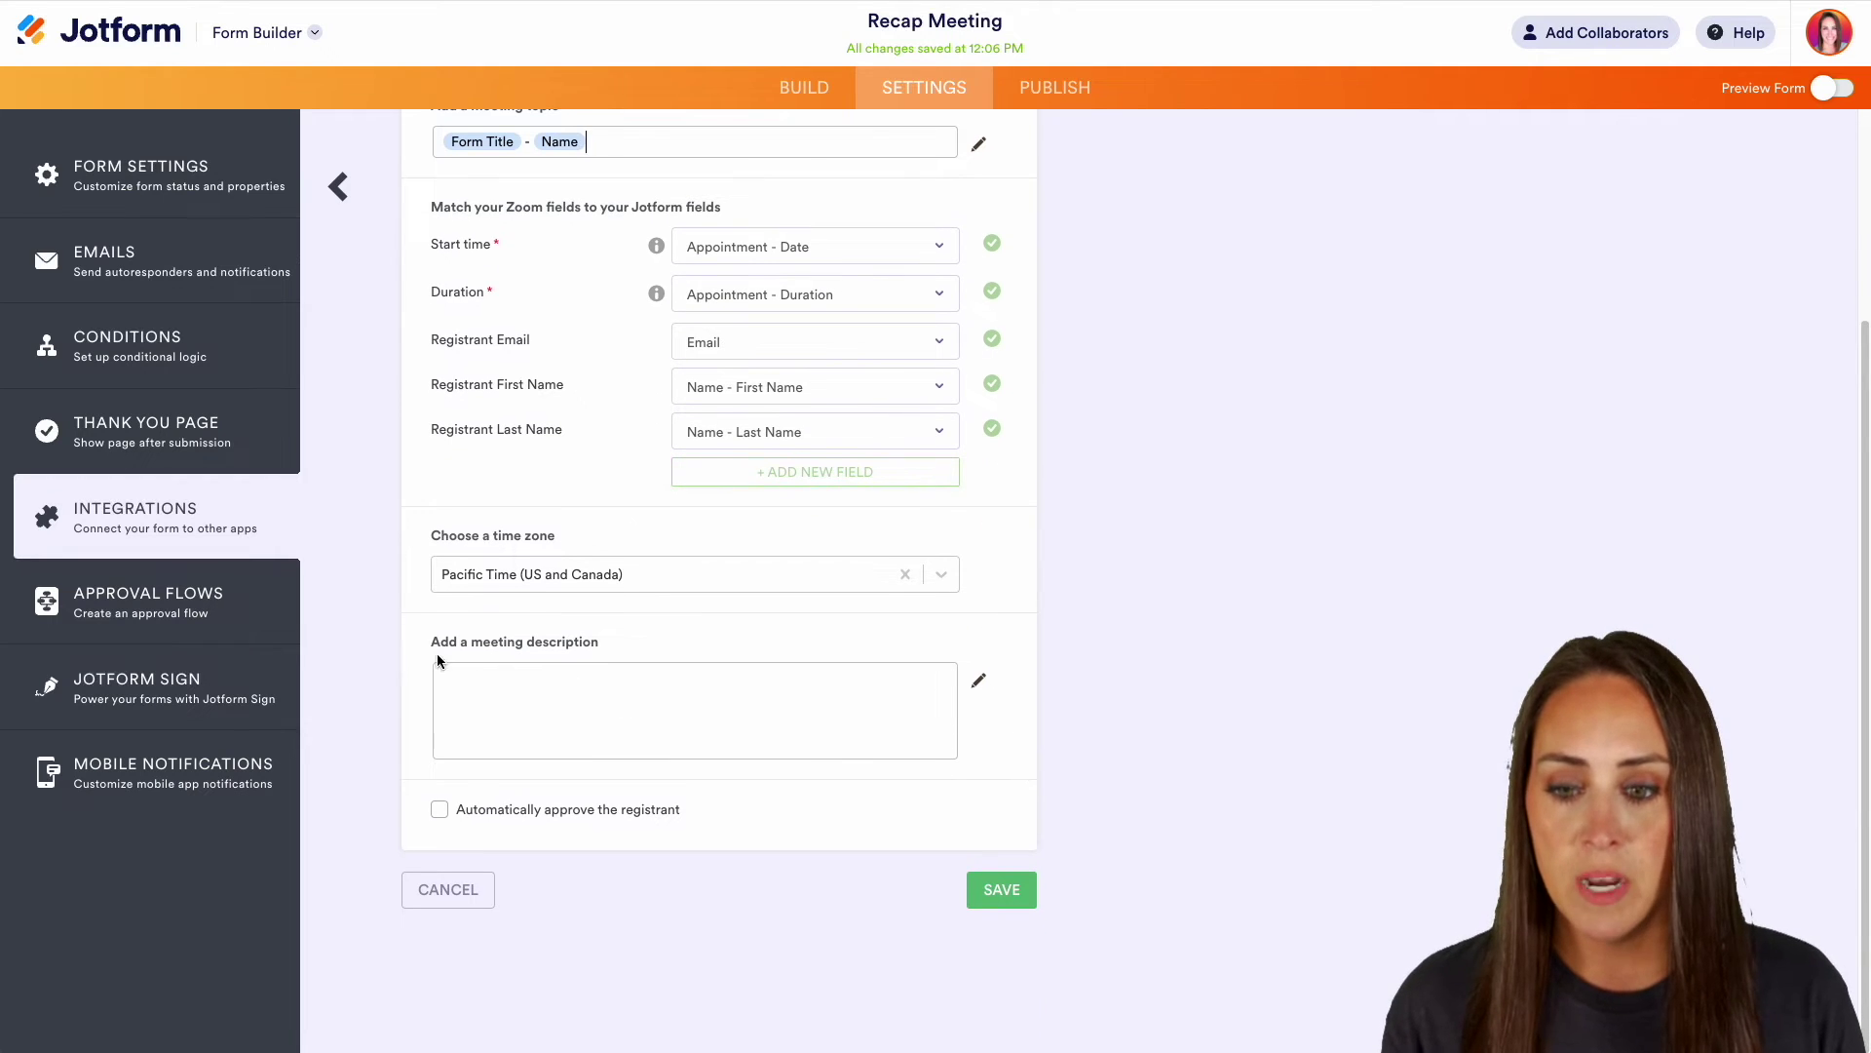
left_click(979, 687)
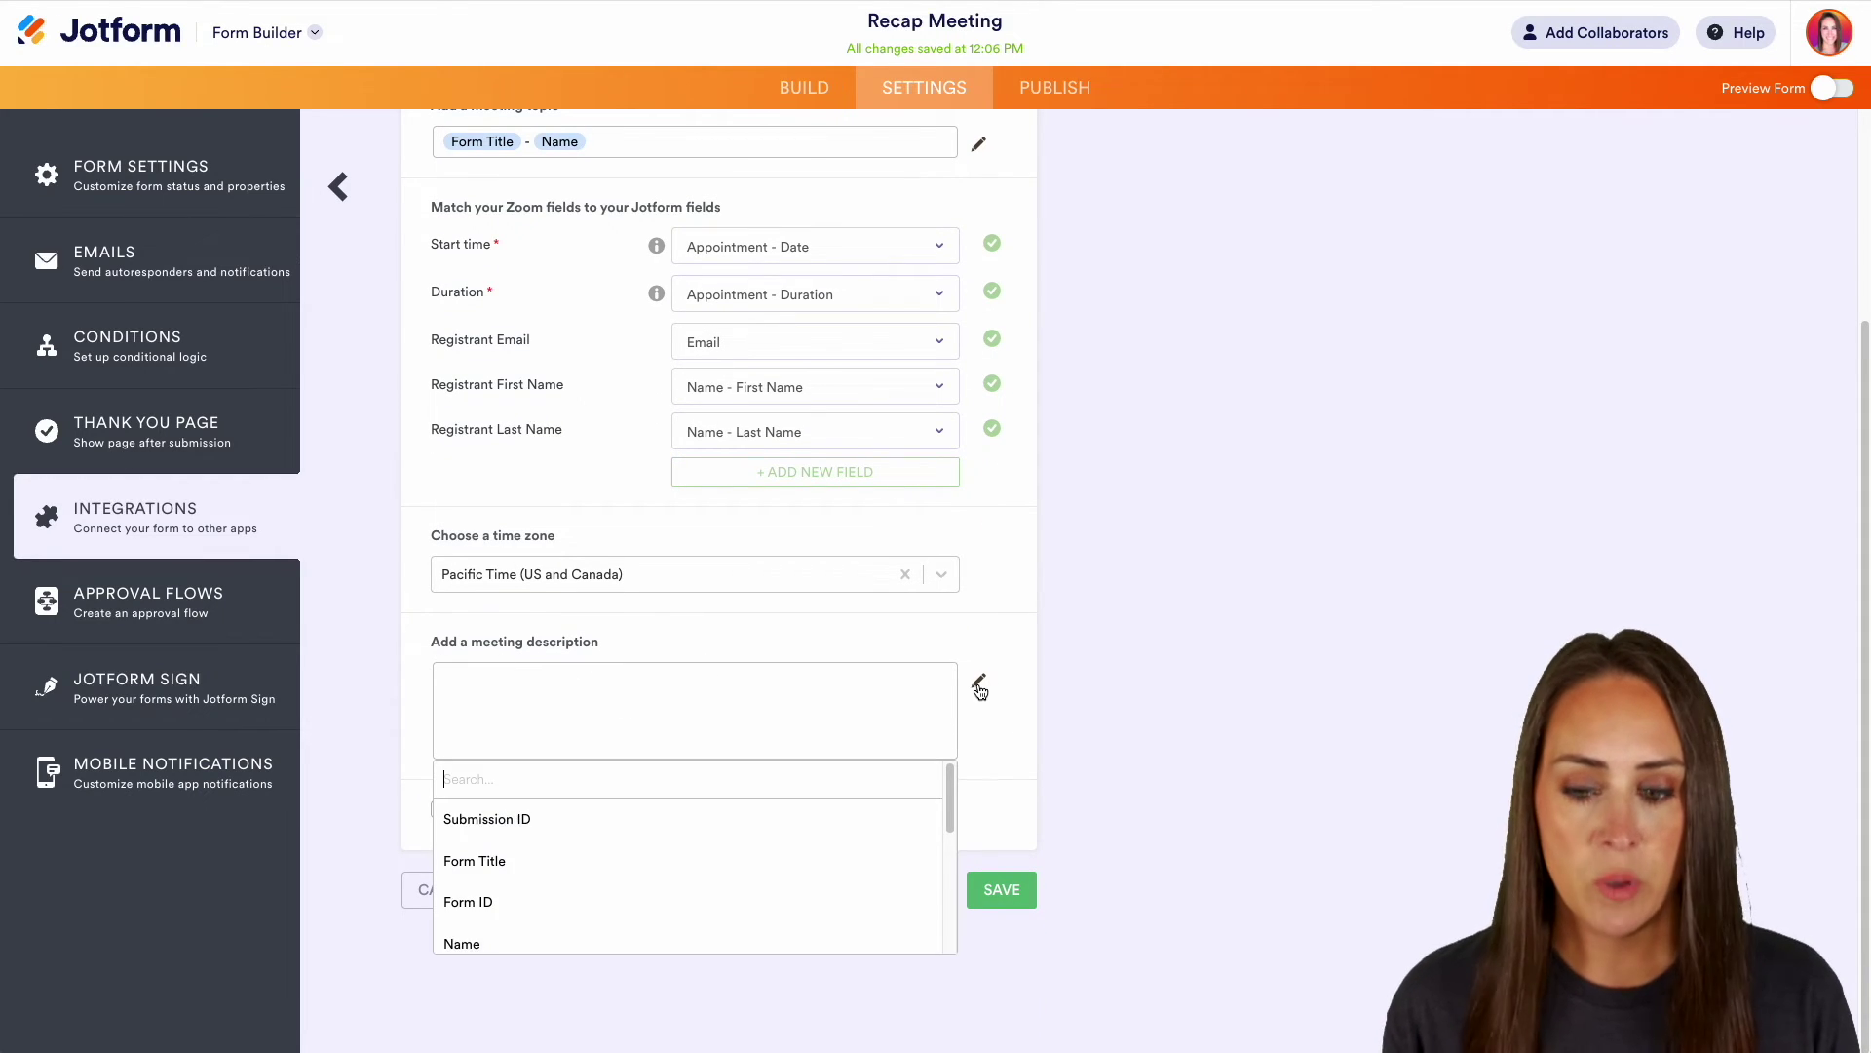
scroll(824, 872, "down", 2)
scroll(826, 872, "down", 3)
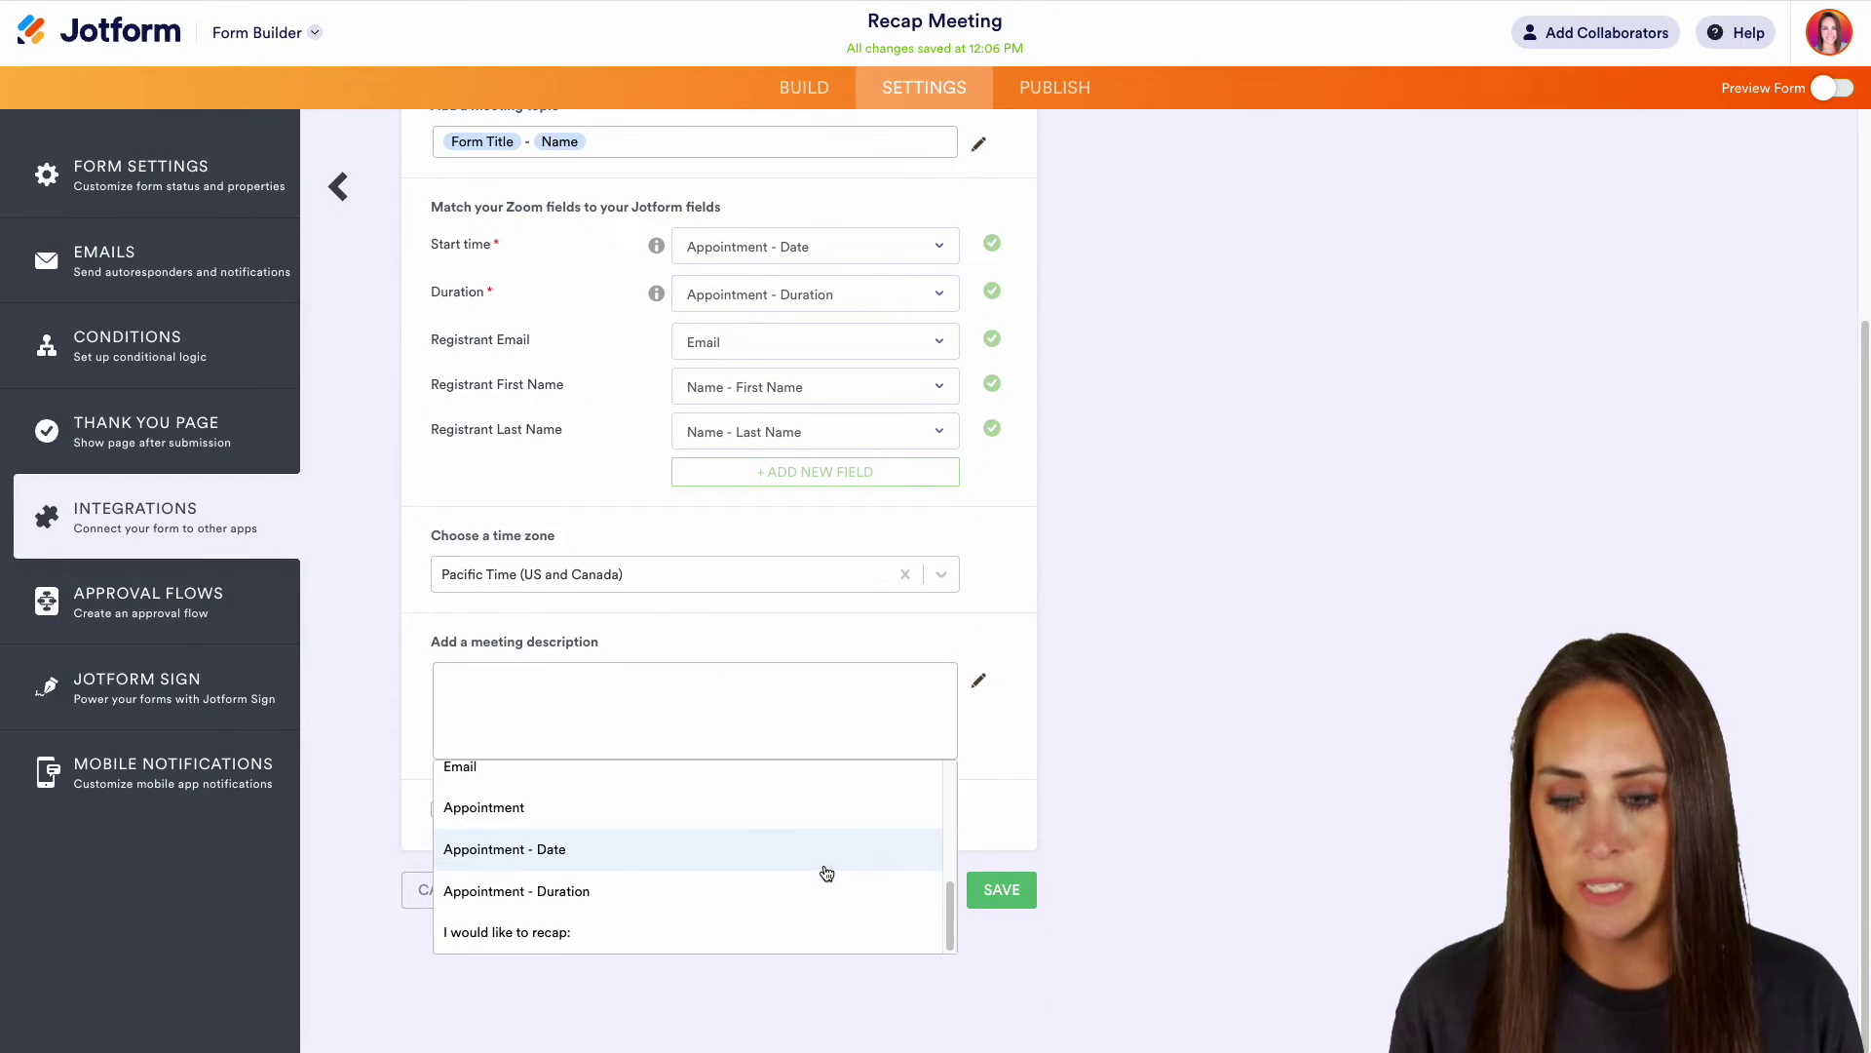
left_click(588, 933)
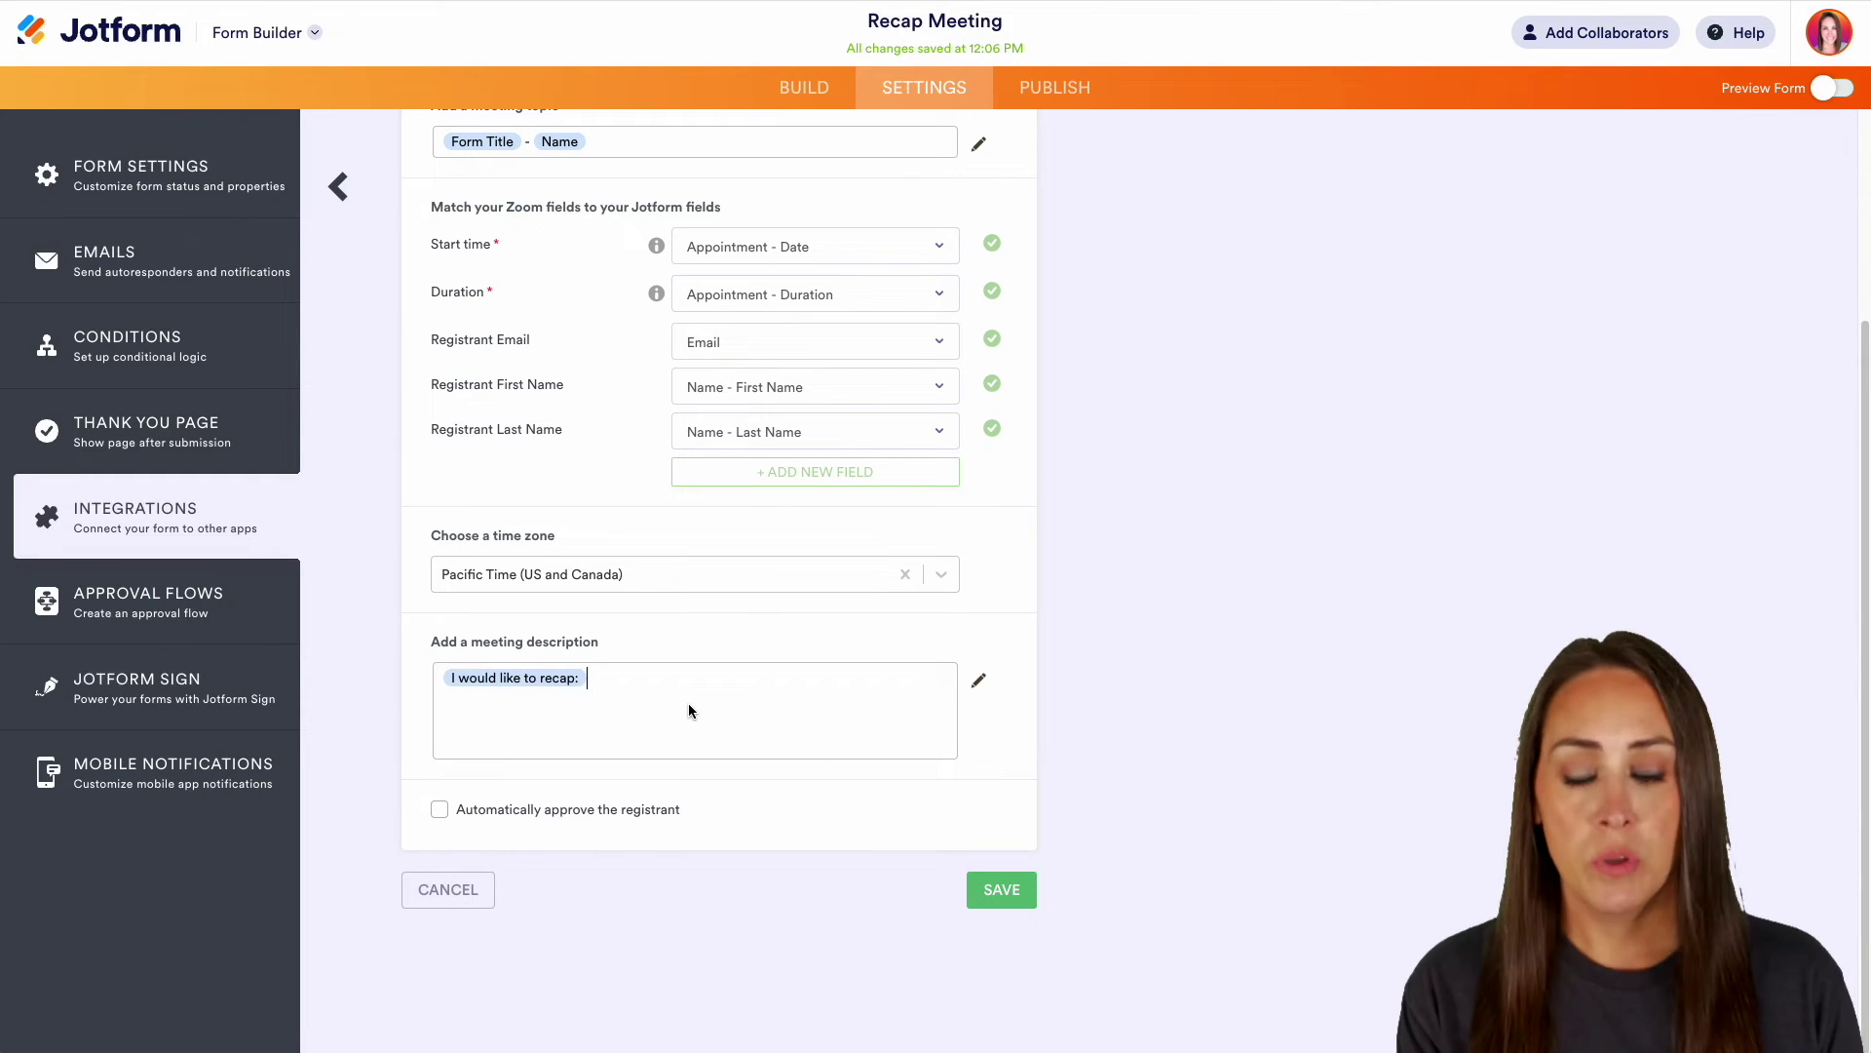
Save the meeting action and add a Zoom action registering submitters for the Q2 Goal Planning webinar.
left_click(1008, 895)
left_click(694, 301)
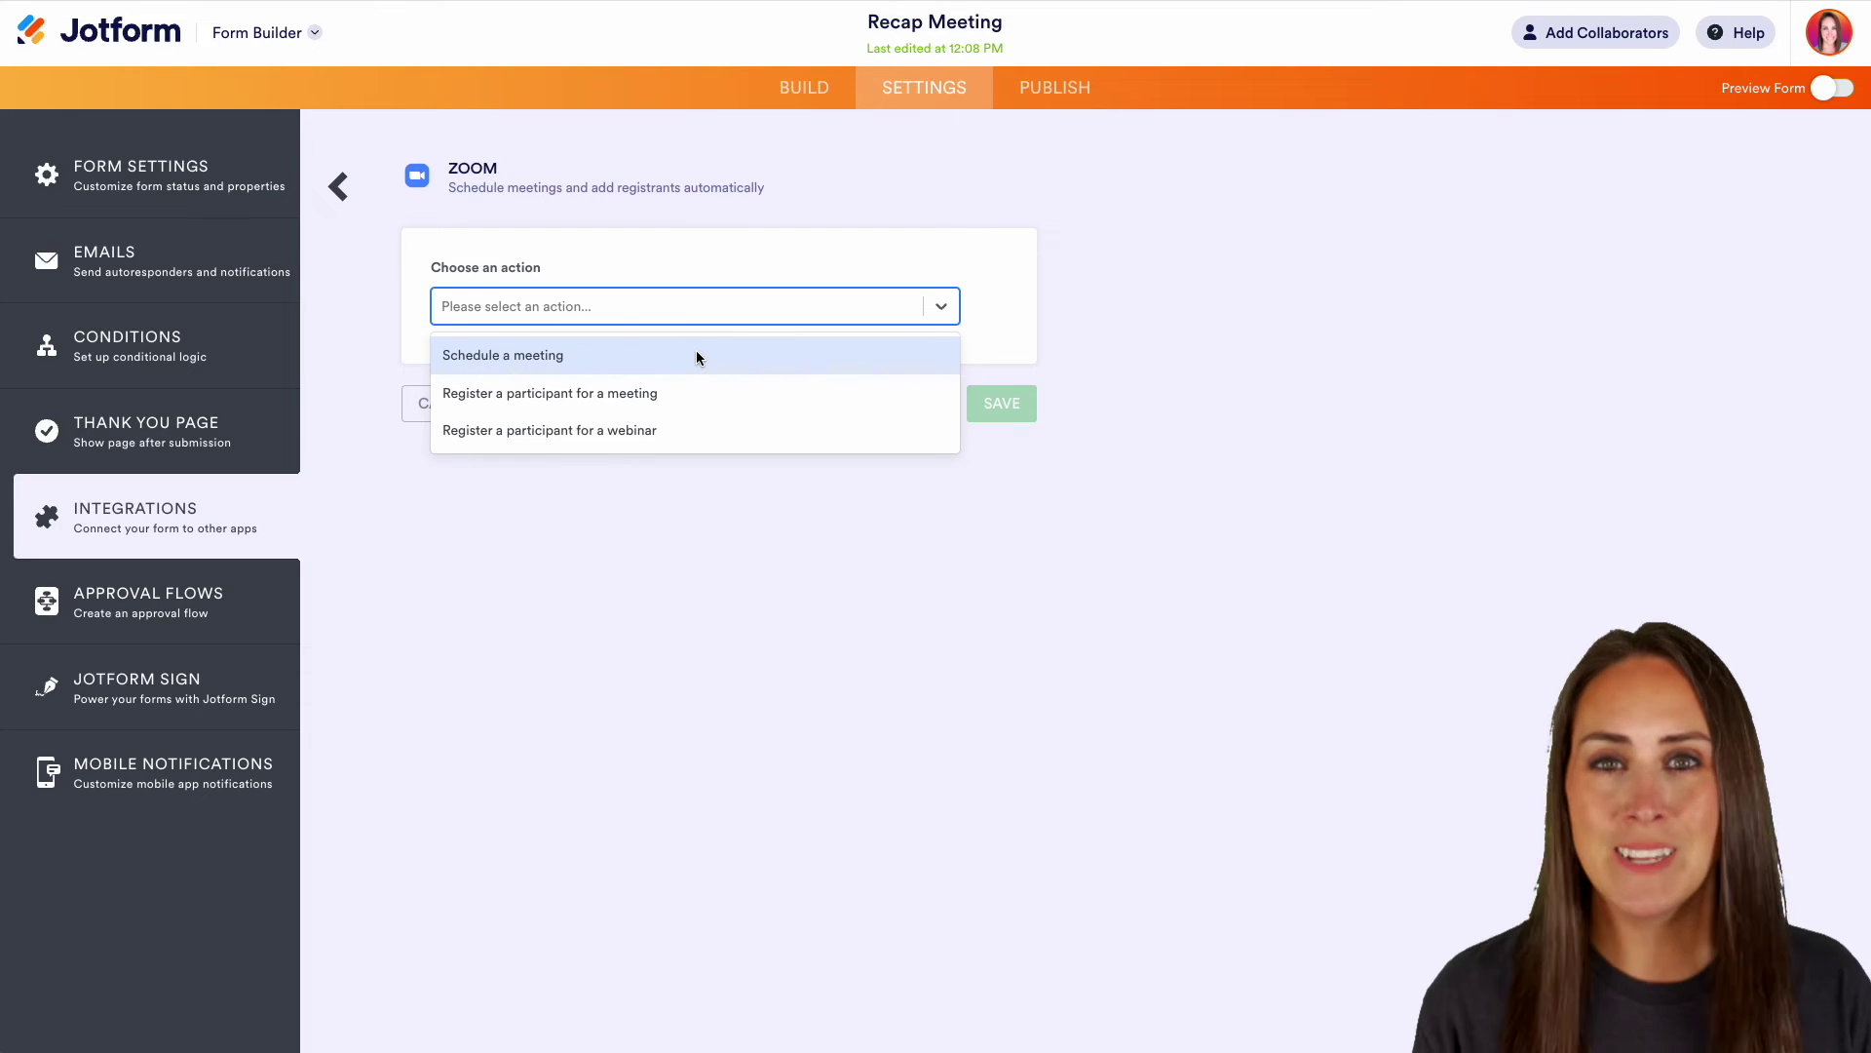
left_click(647, 430)
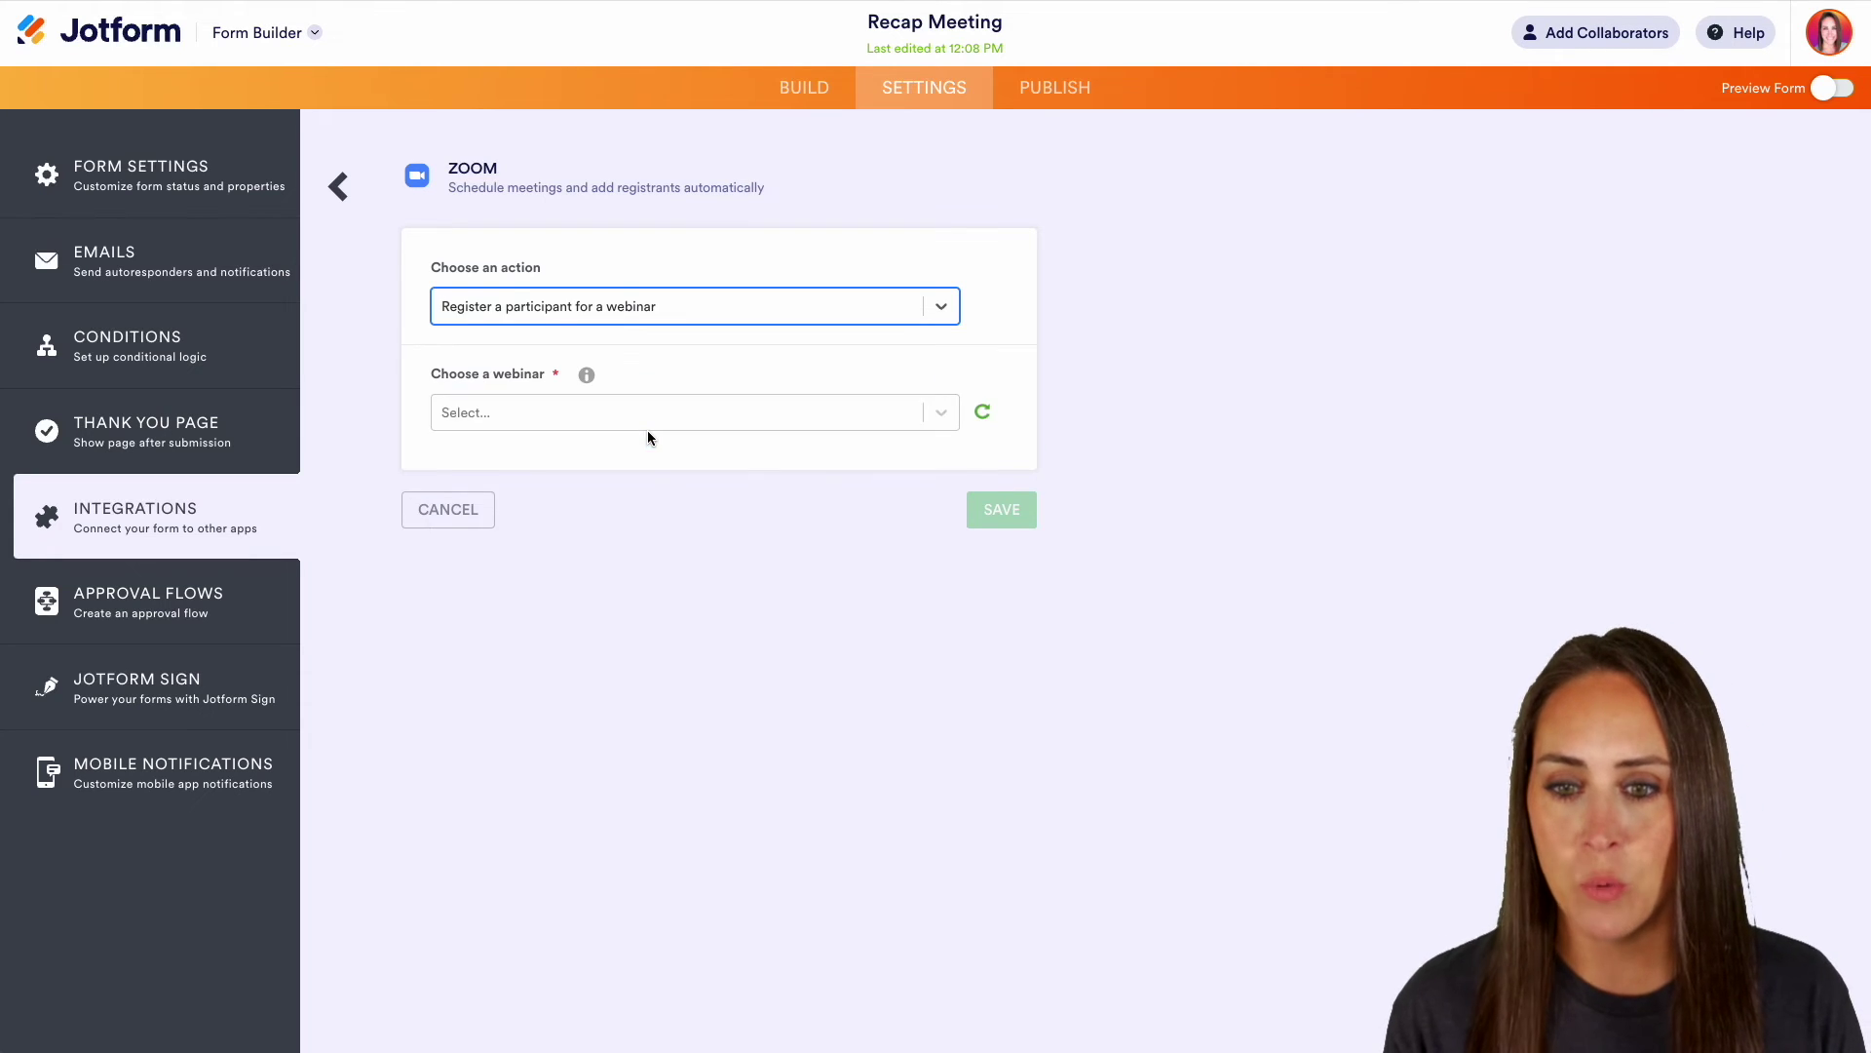
left_click(647, 413)
scroll(744, 649, "down", 5)
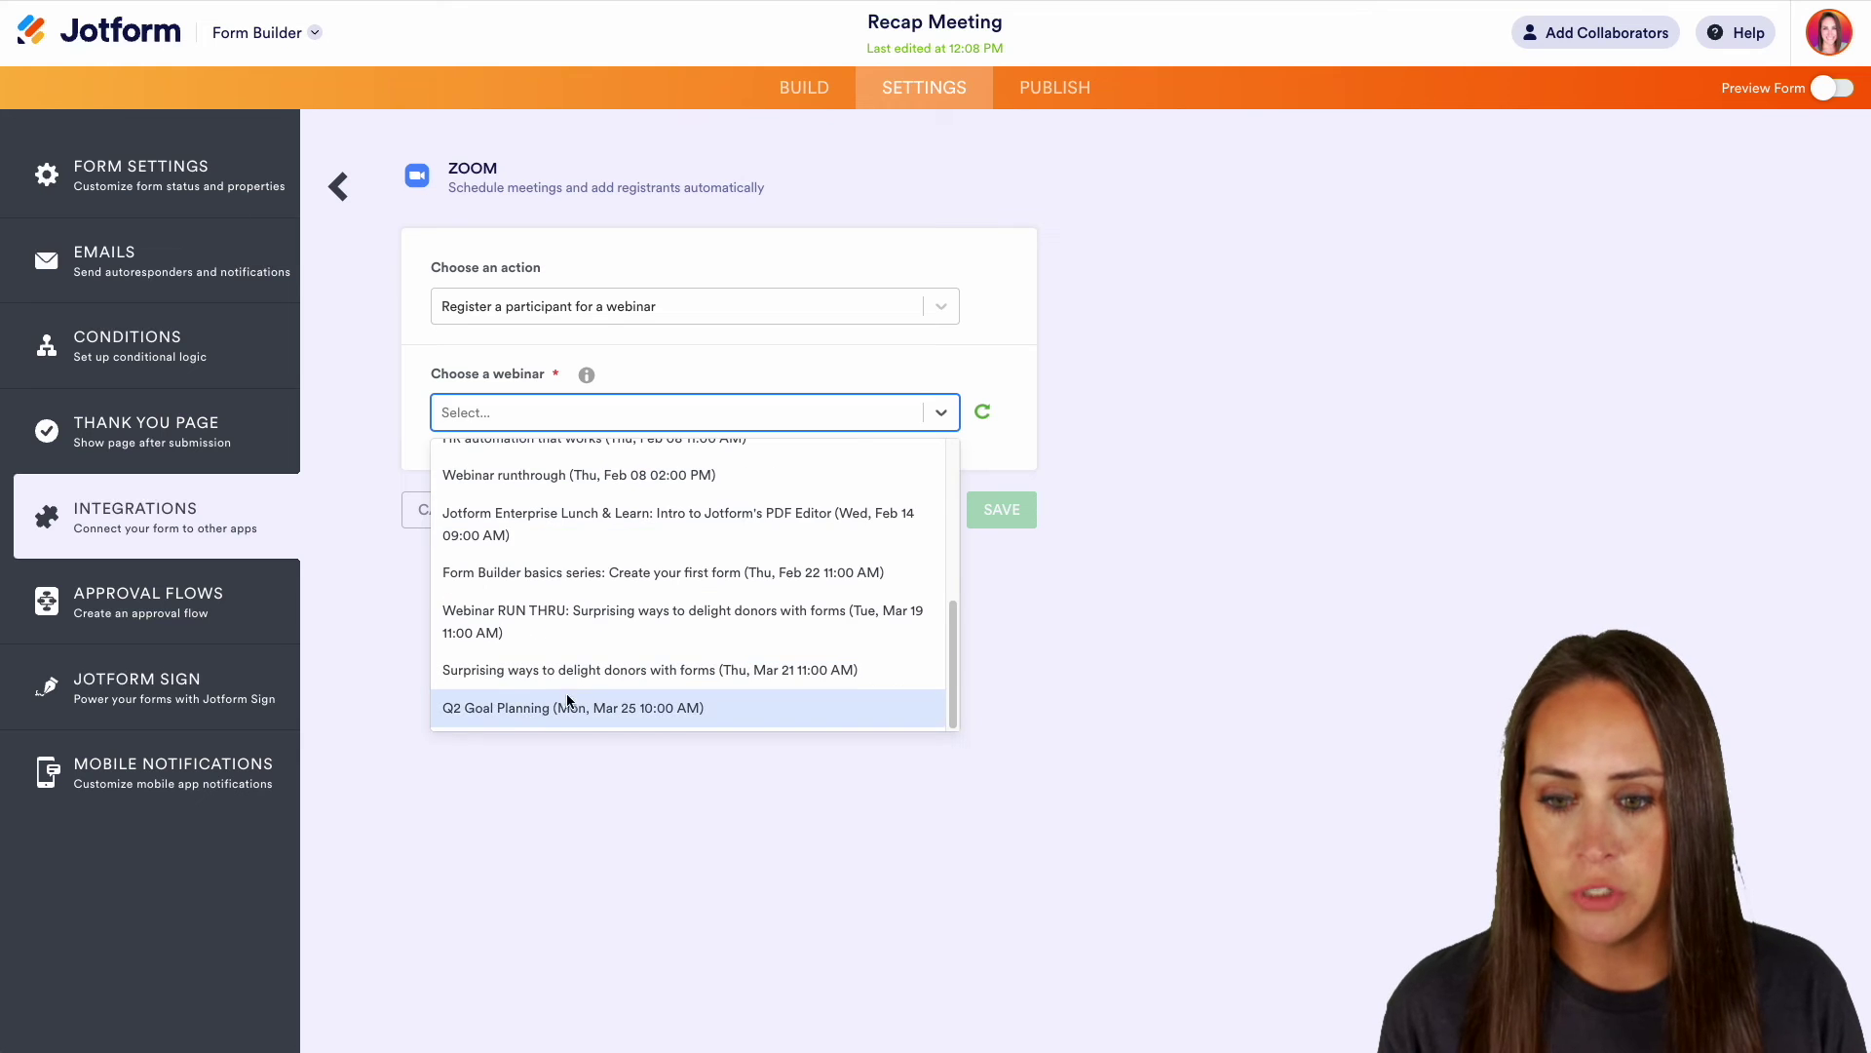
left_click(526, 710)
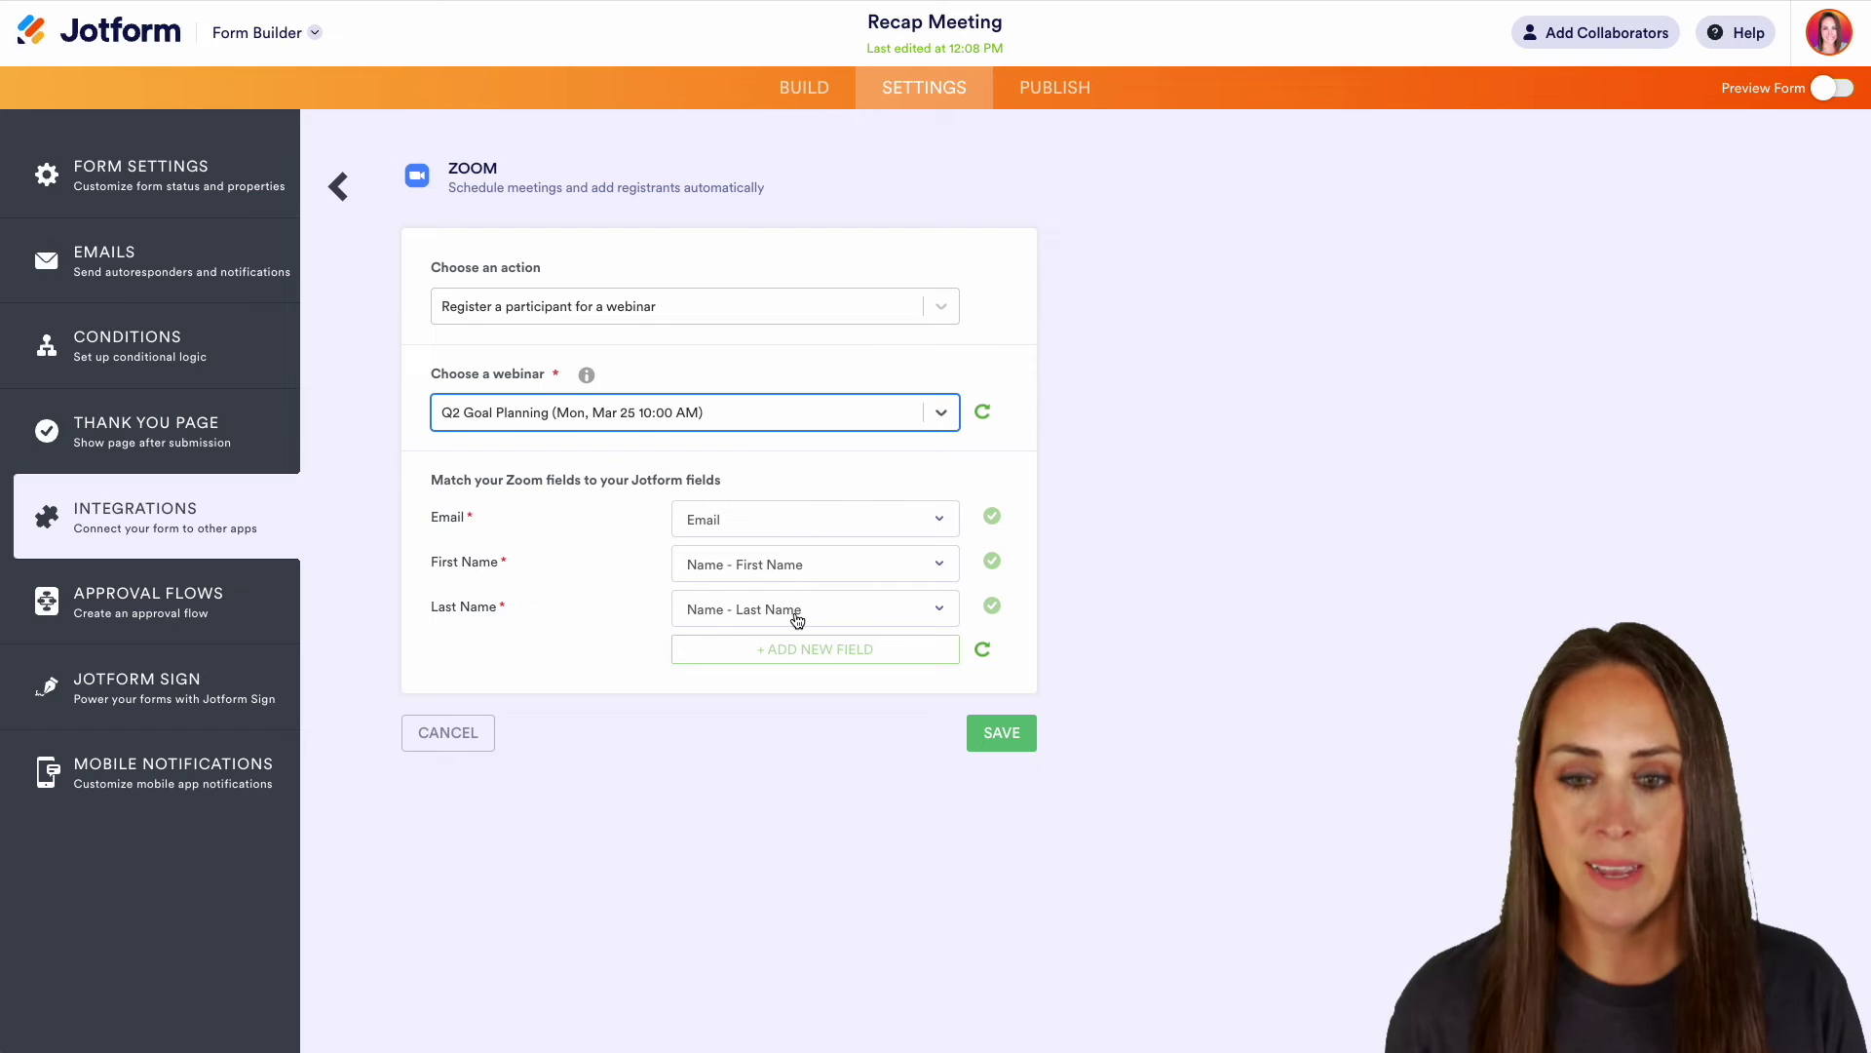
left_click(990, 742)
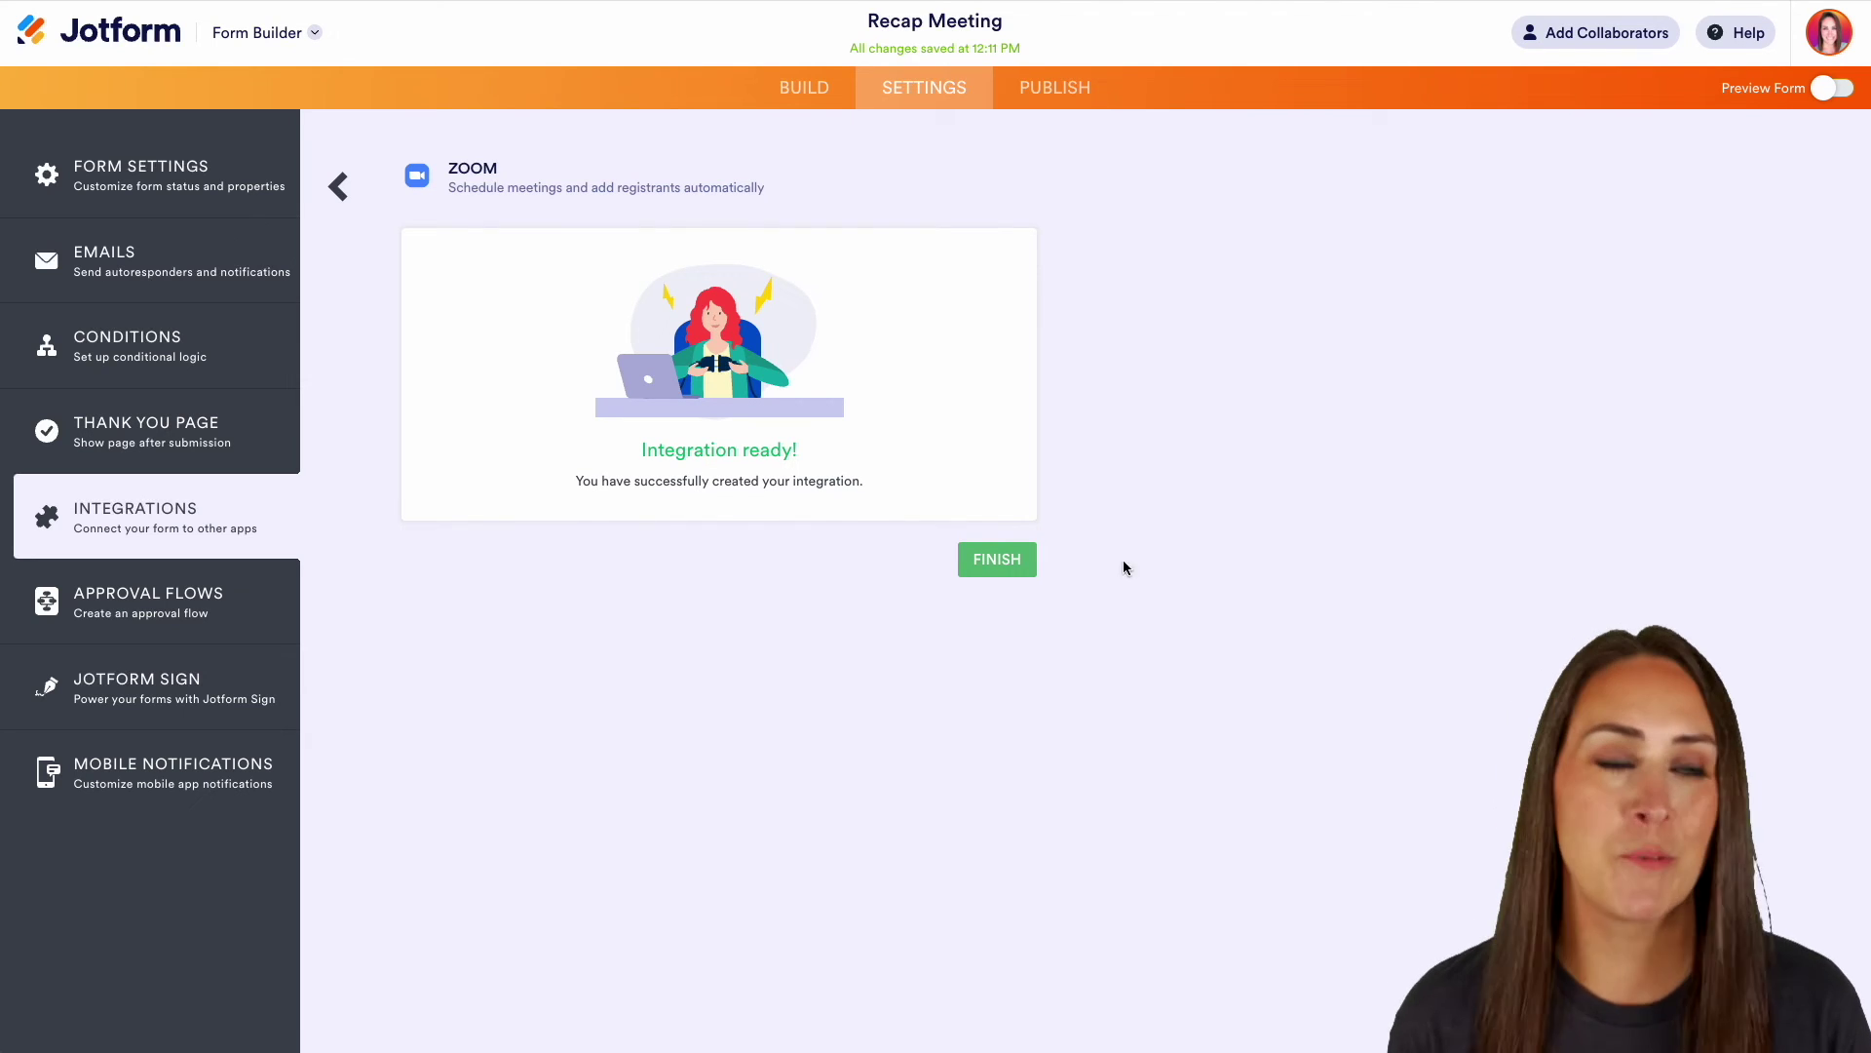
Preview the form, fill sample data booking February 22 at 2:00 PM, and submit.
left_click(1838, 90)
left_click(386, 34)
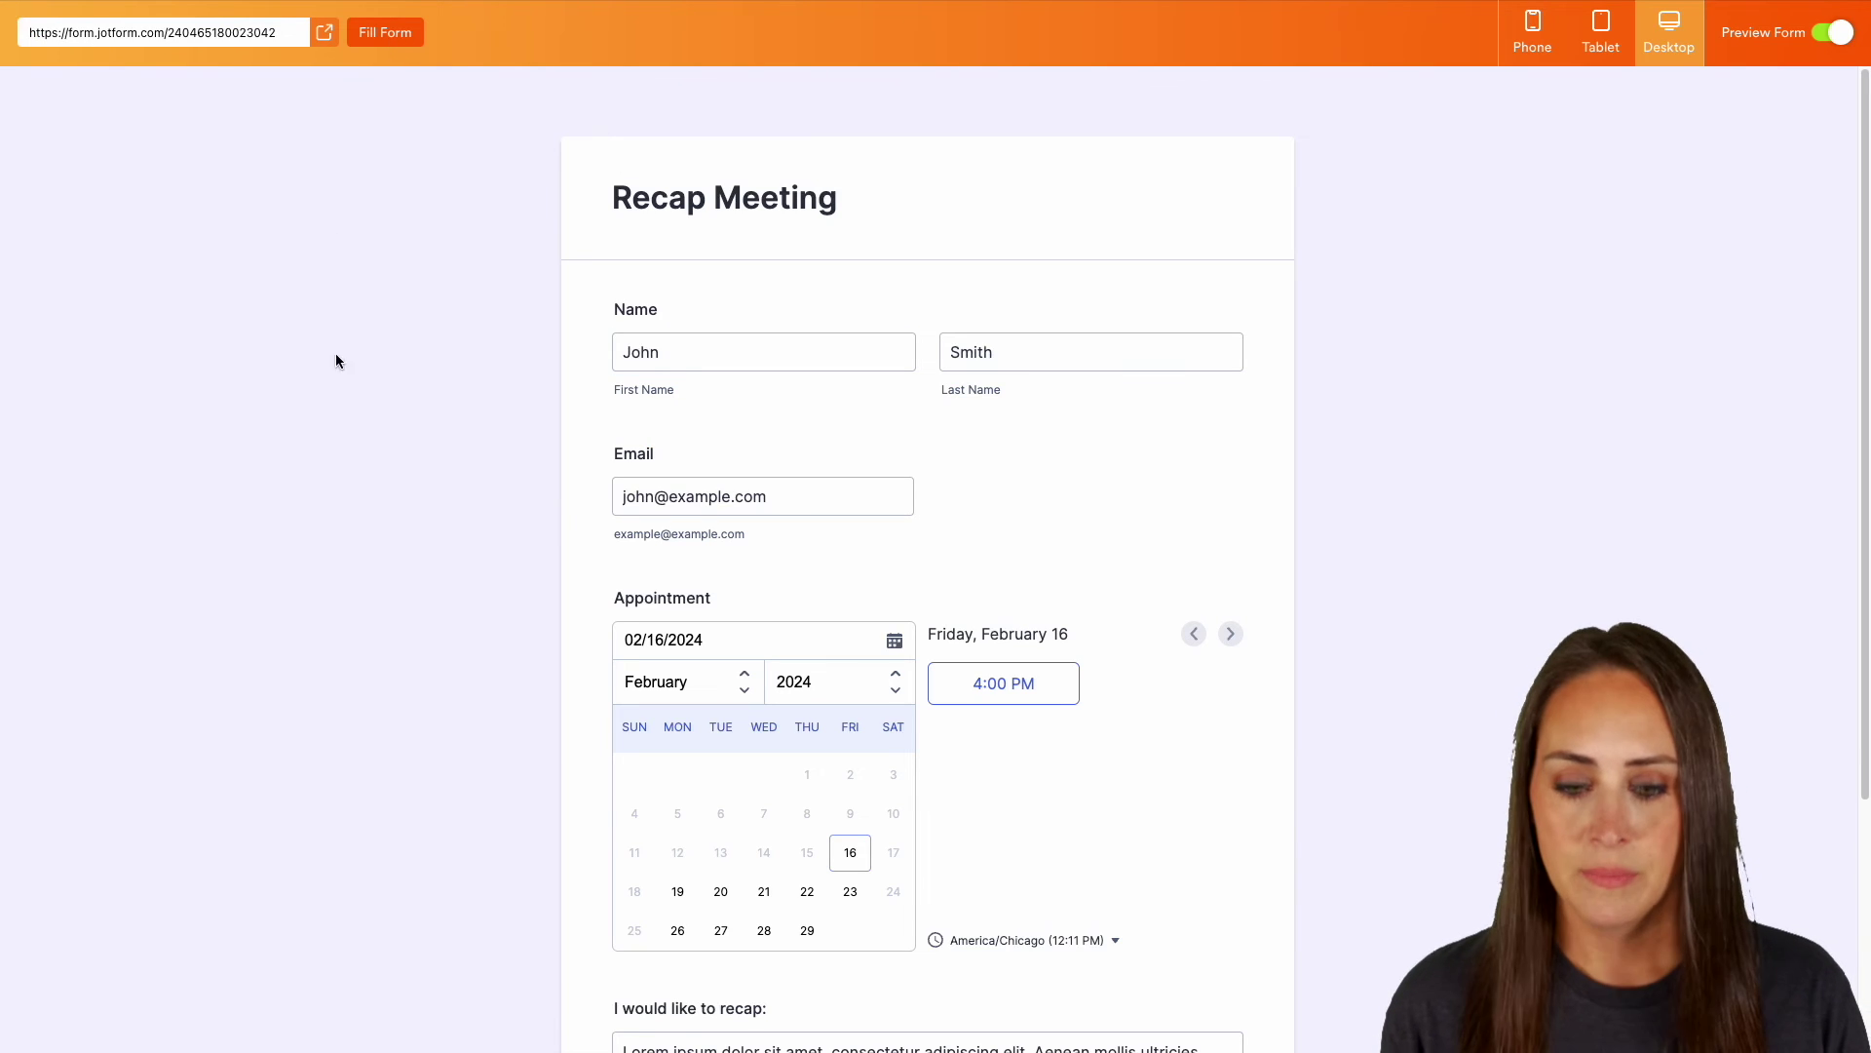
left_click(815, 895)
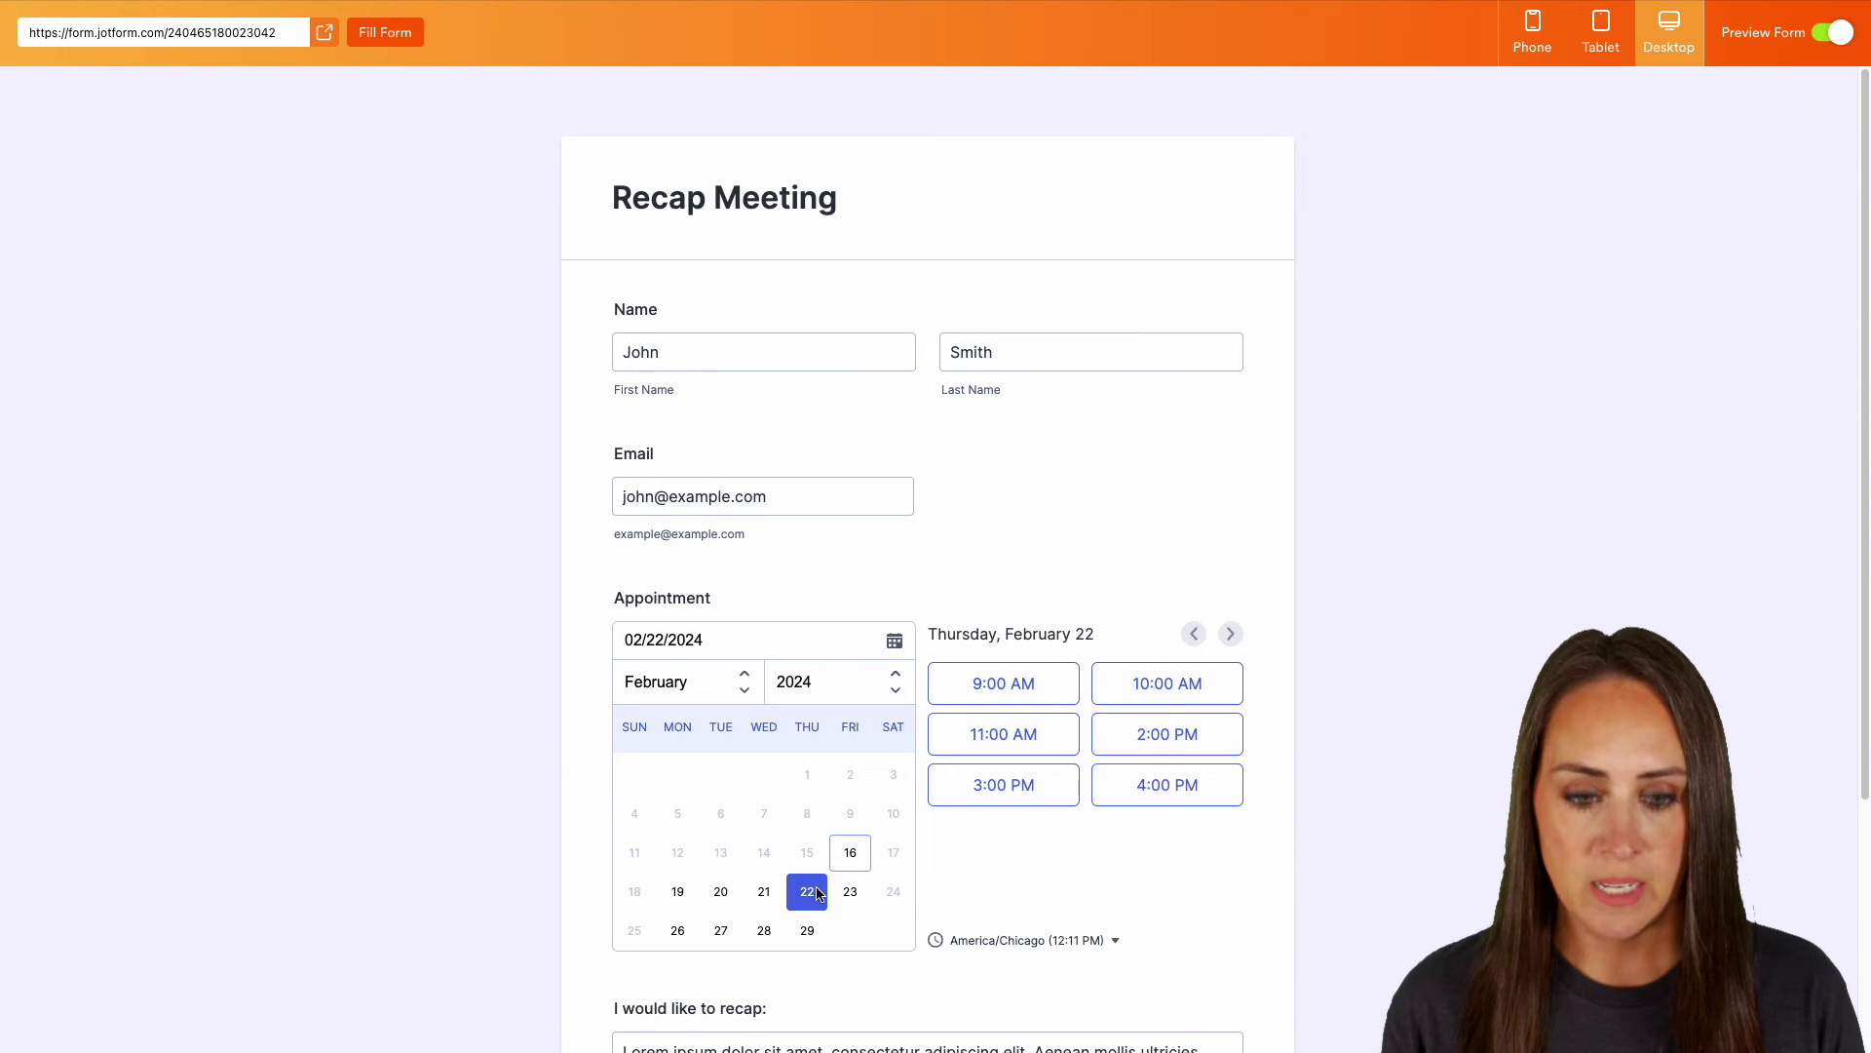
left_click(1199, 741)
scroll(1361, 743, "down", 4)
left_click(674, 763)
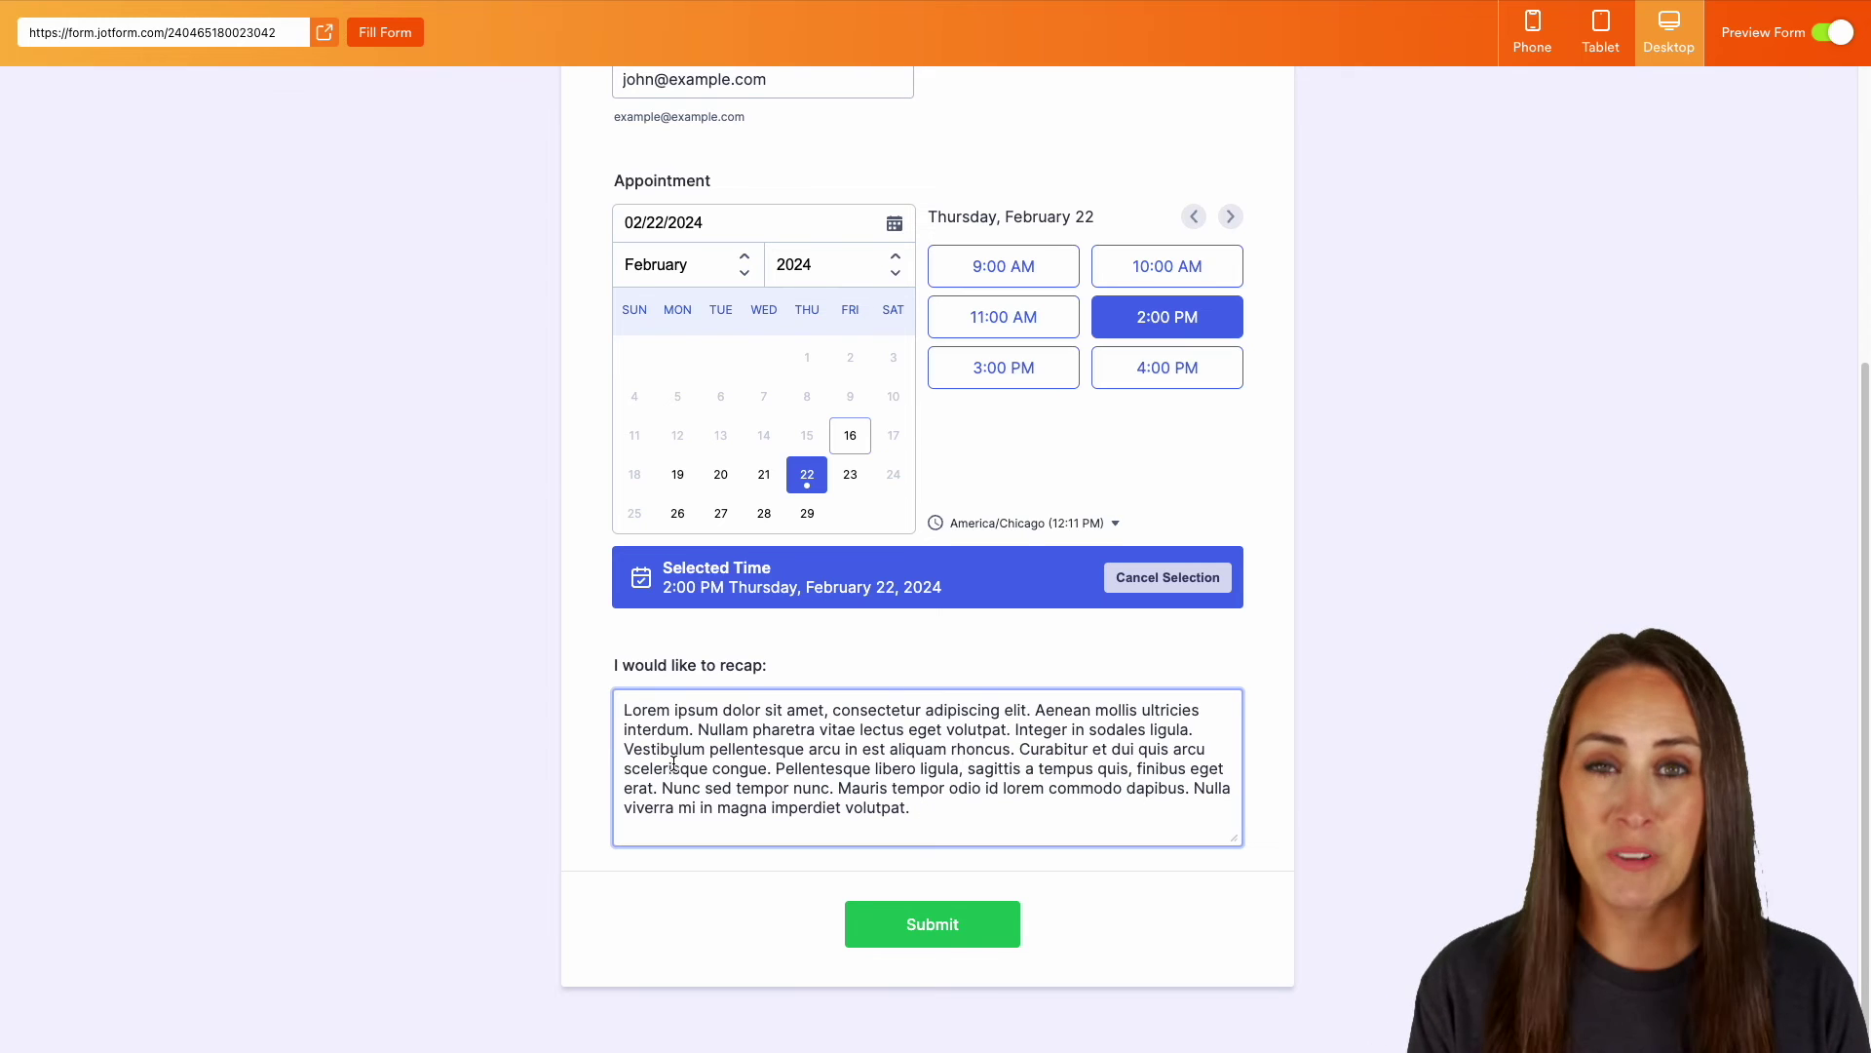
left_click(916, 882)
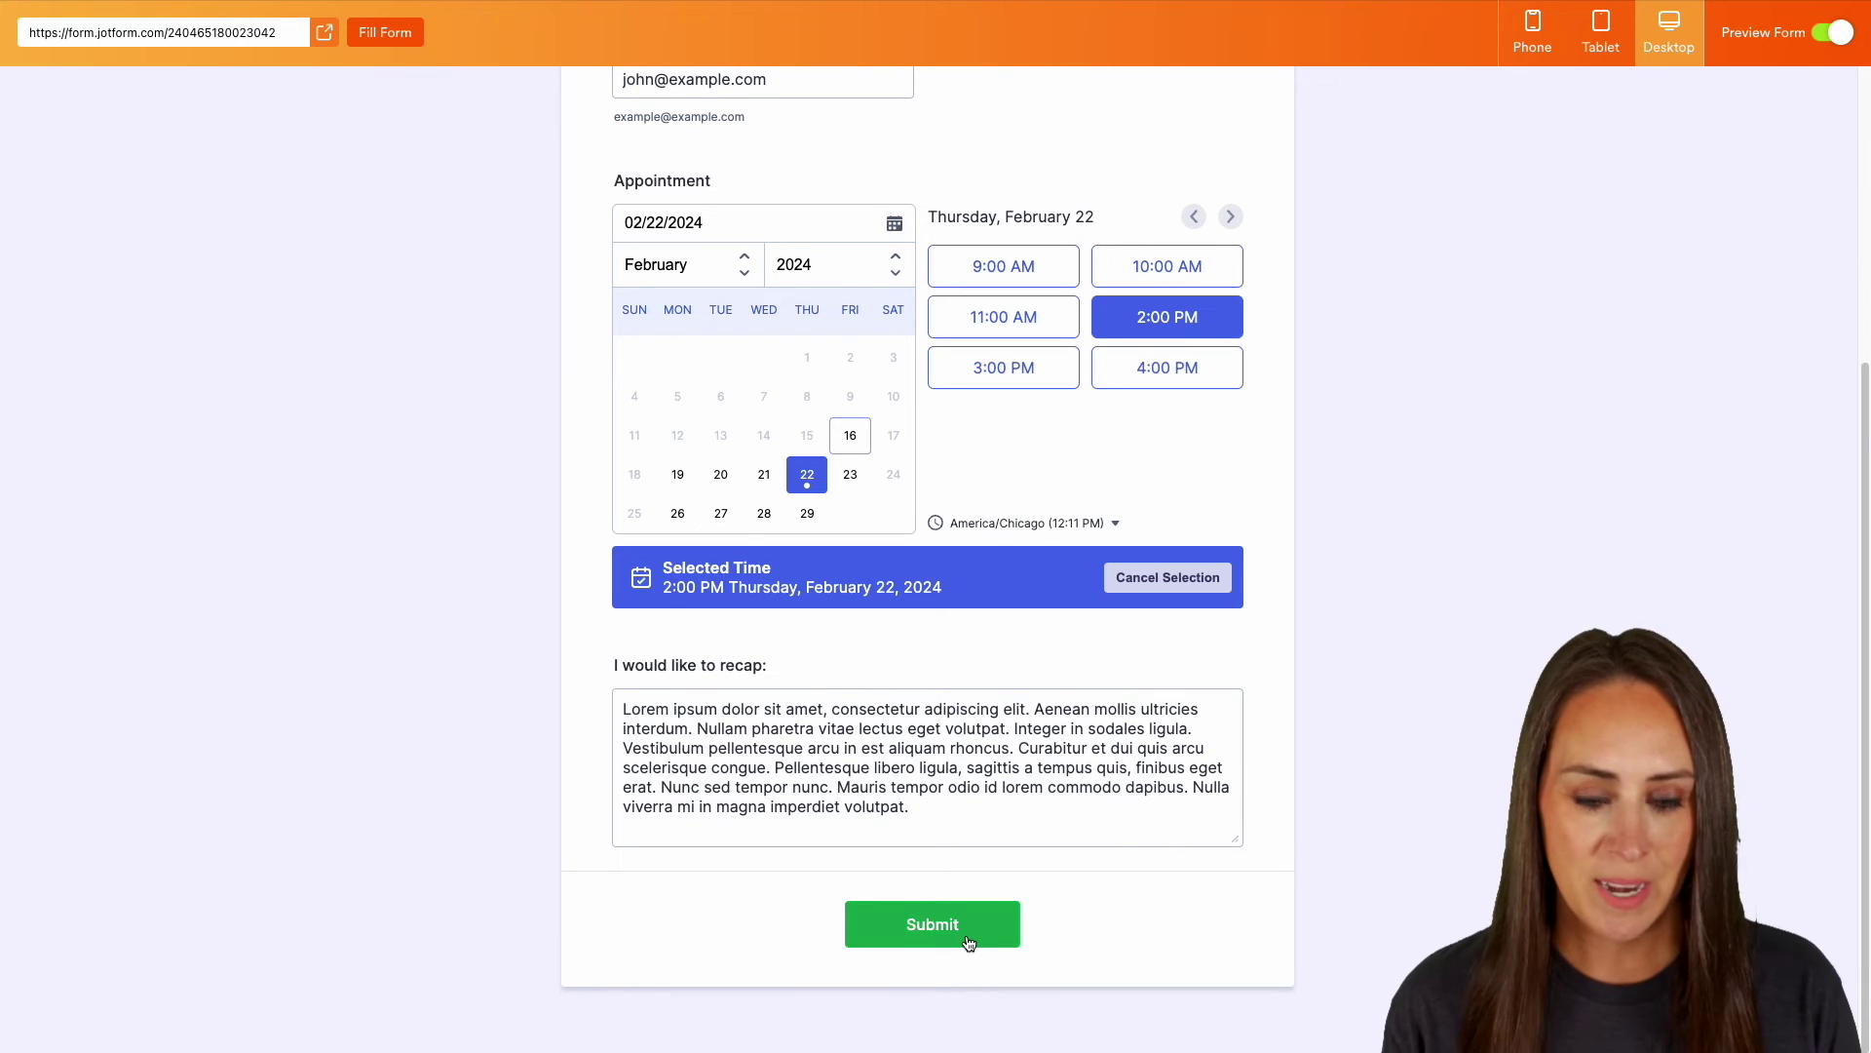
left_click(967, 942)
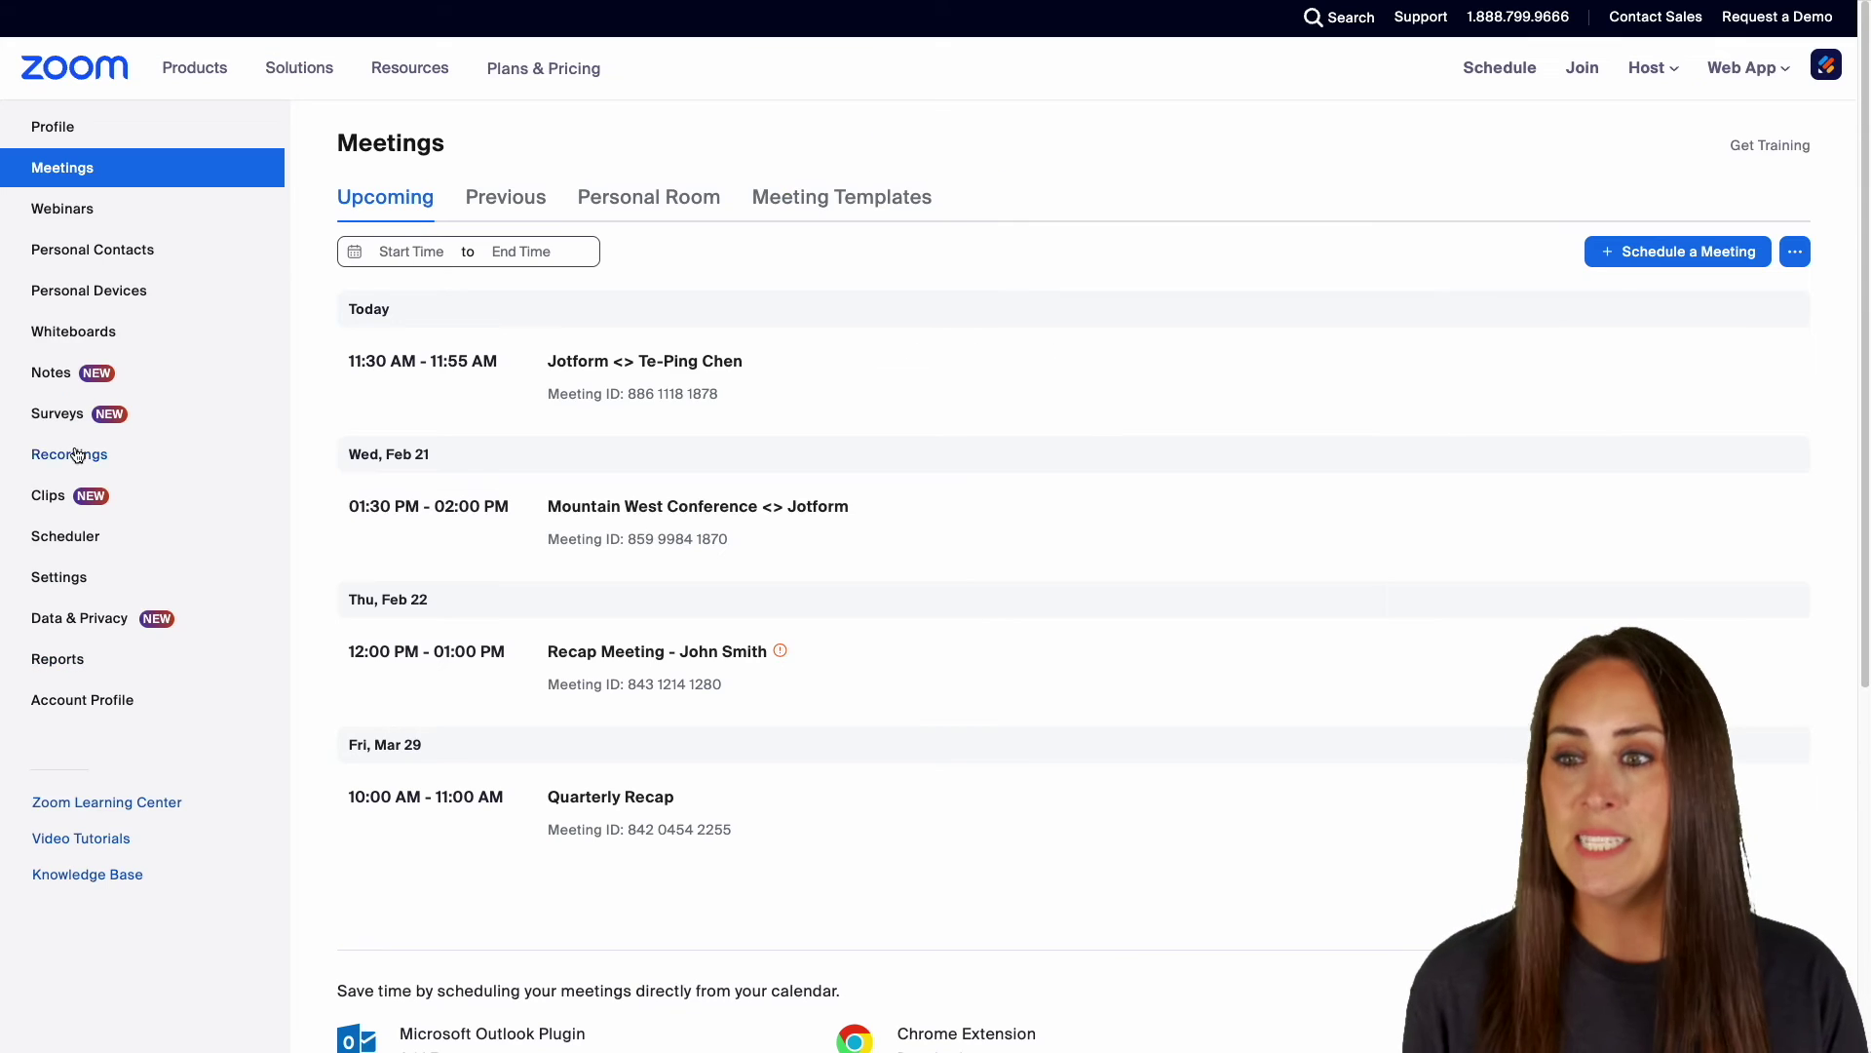
mouse_move(709, 657)
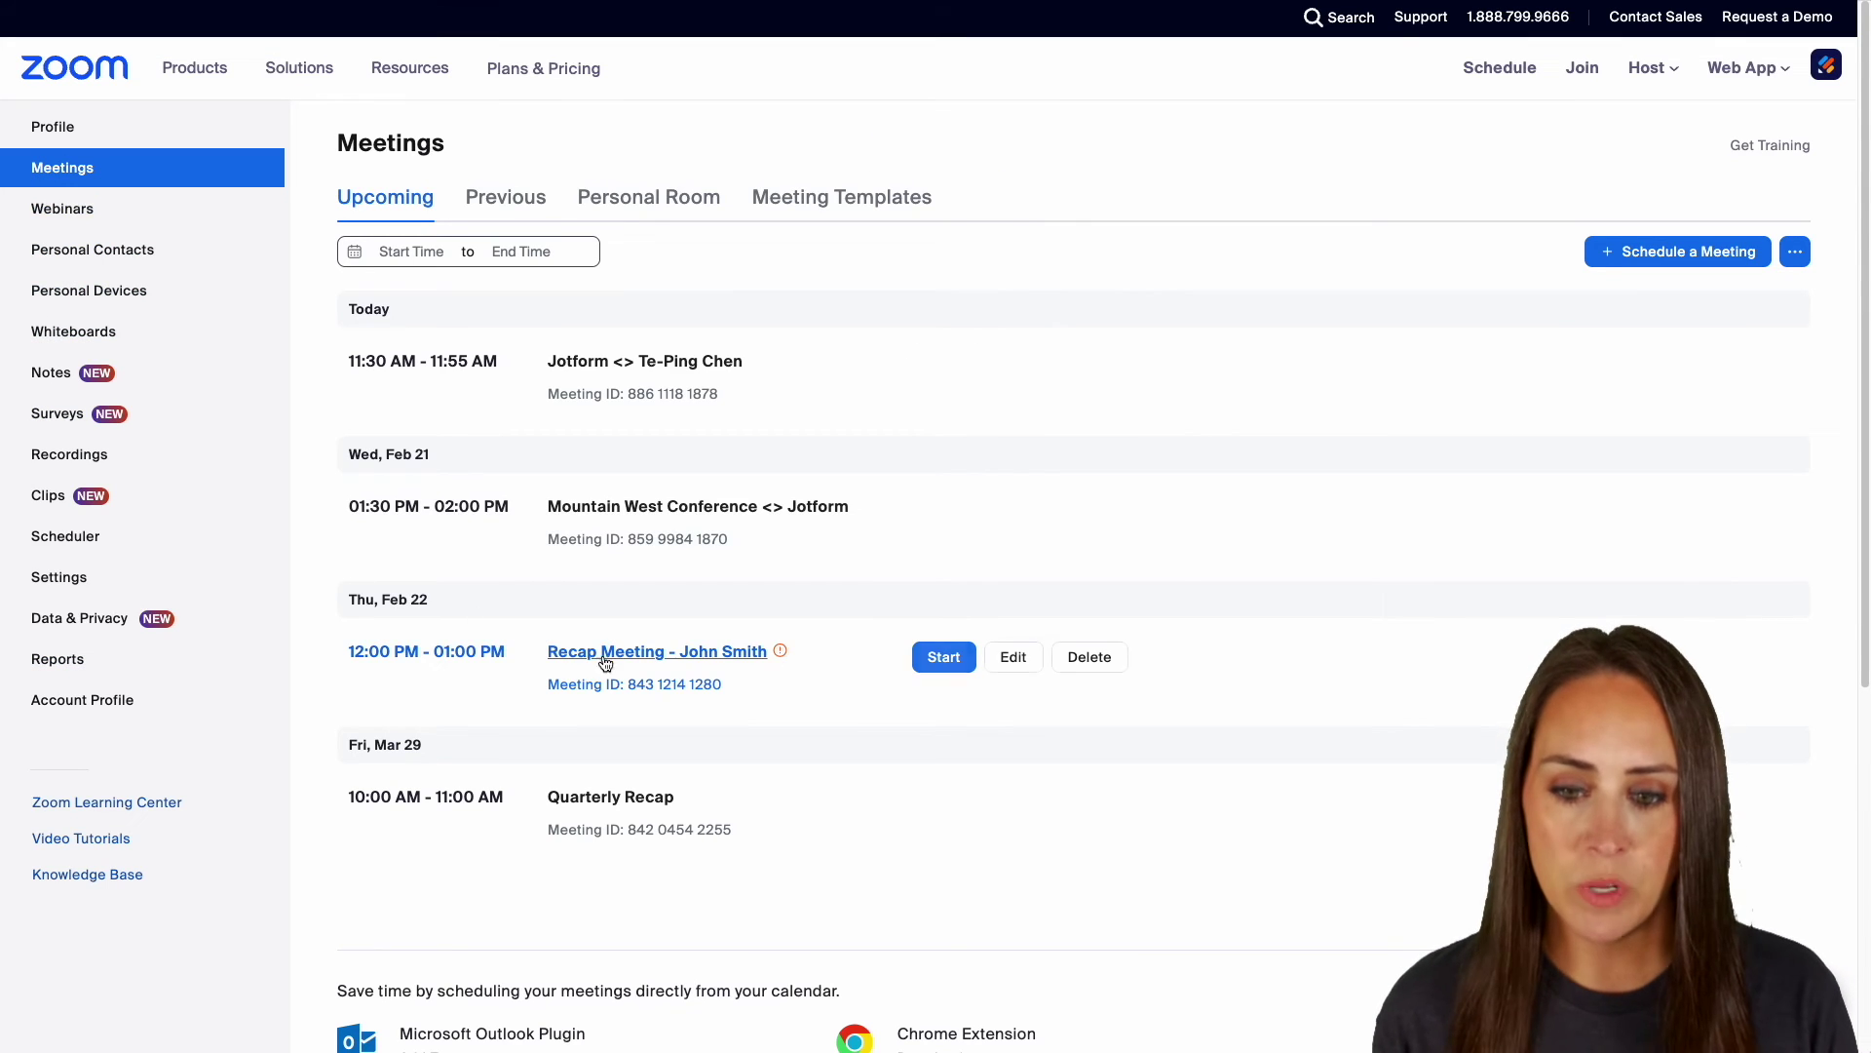
Open the new Recap Meeting's details from Zoom's upcoming meetings list.
left_click(749, 660)
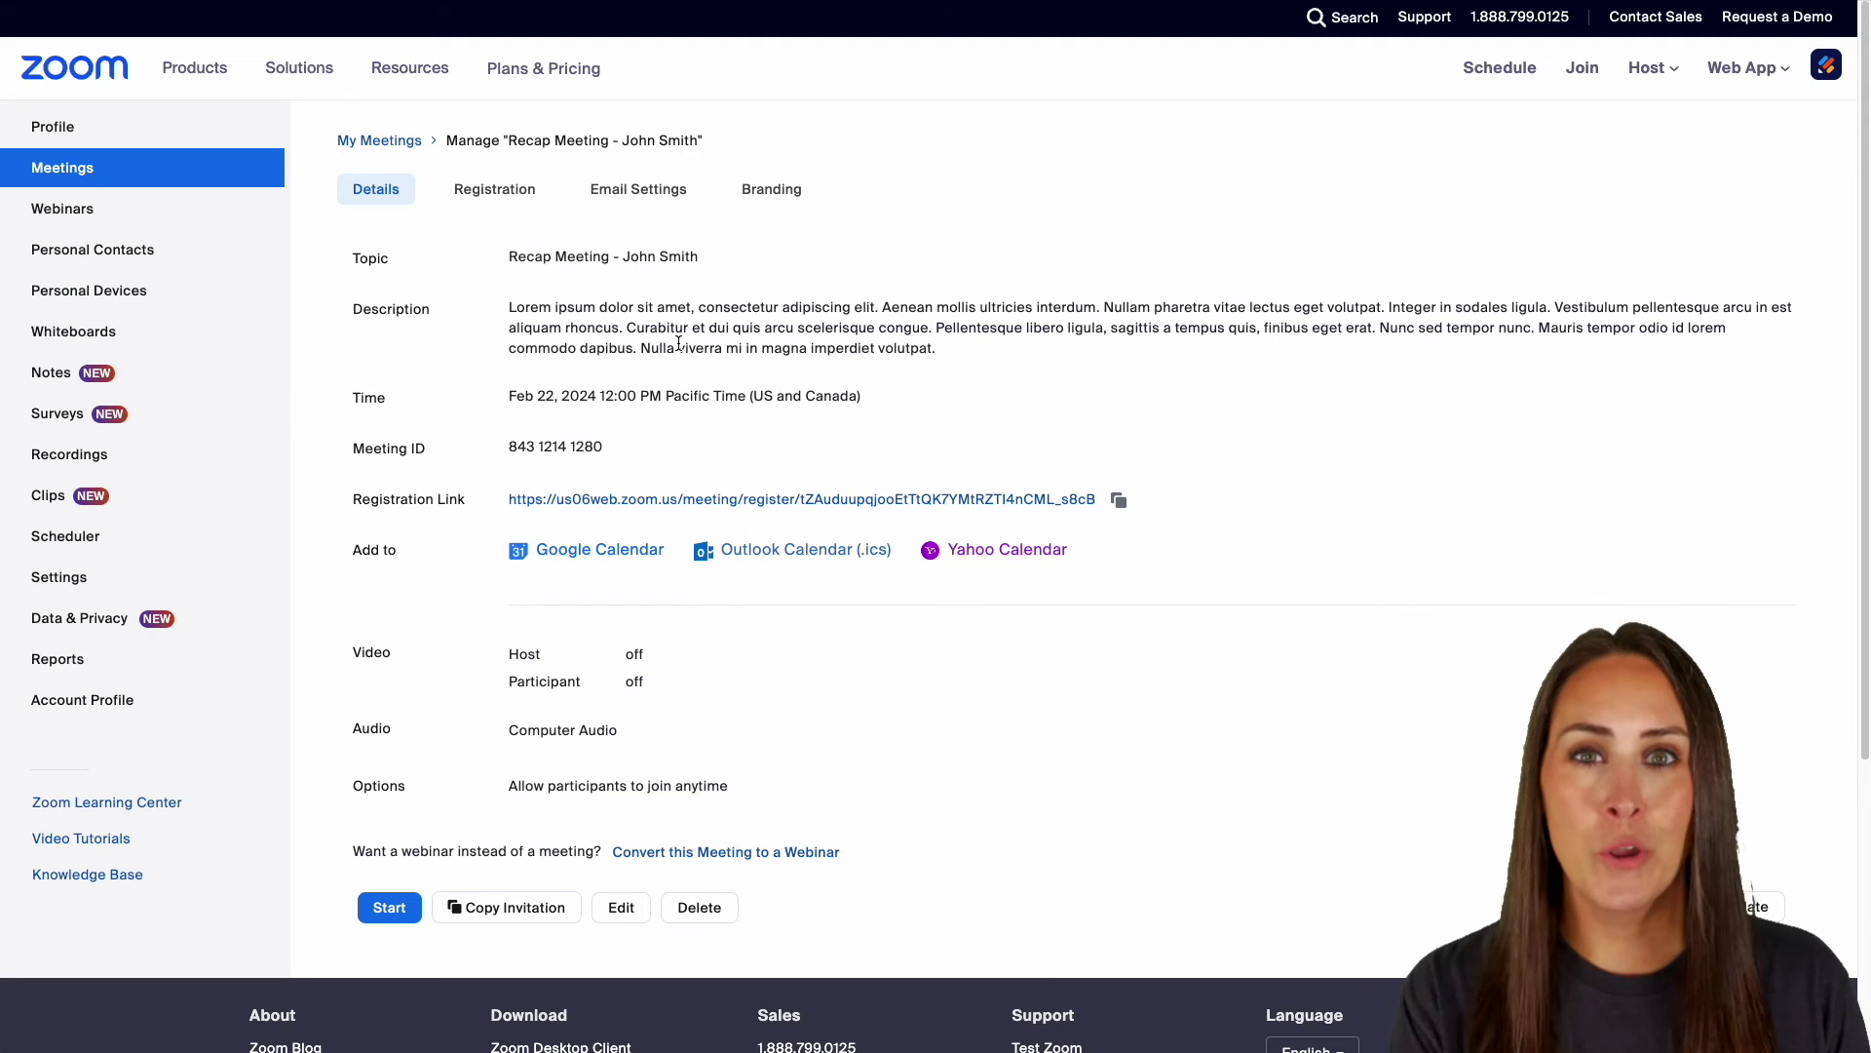
Open the Q2 Goal Planning webinar and view its registrants under Manage Attendees.
left_click(81, 214)
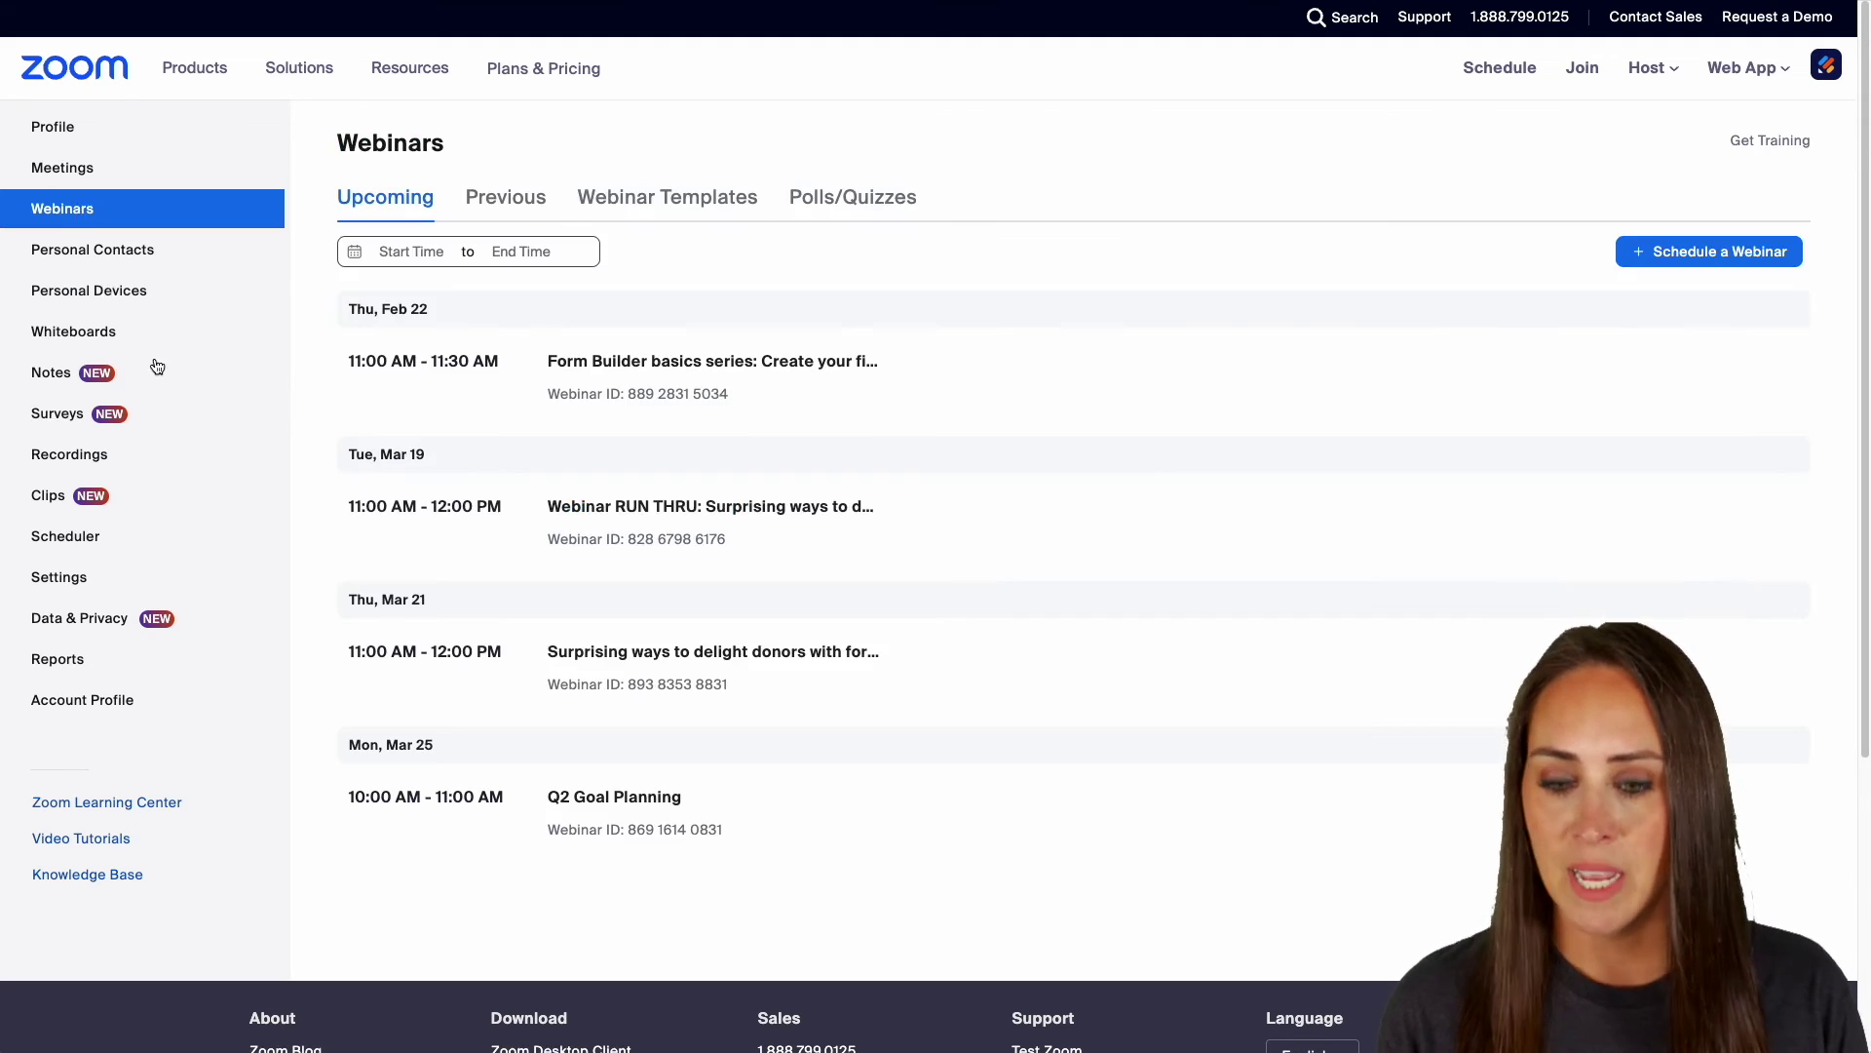
left_click(659, 807)
scroll(805, 895, "down", 10)
scroll(524, 563, "down", 5)
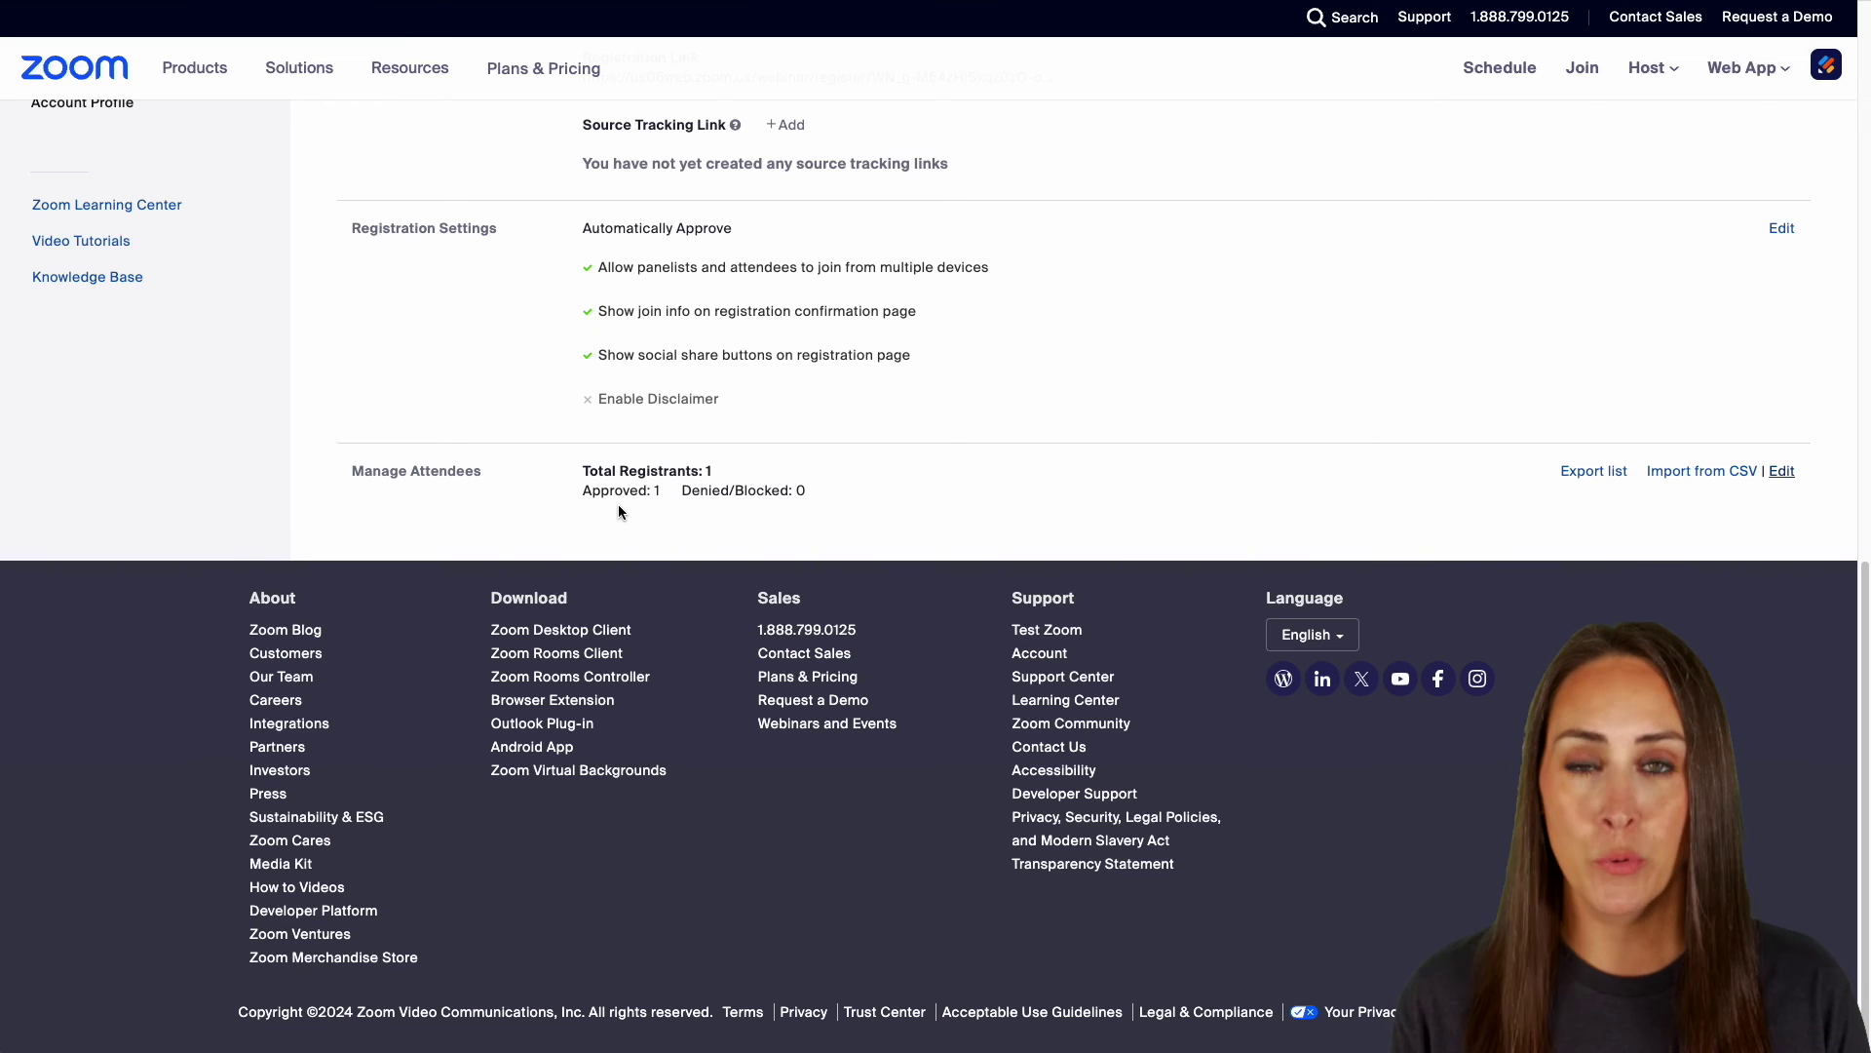
left_click(1782, 475)
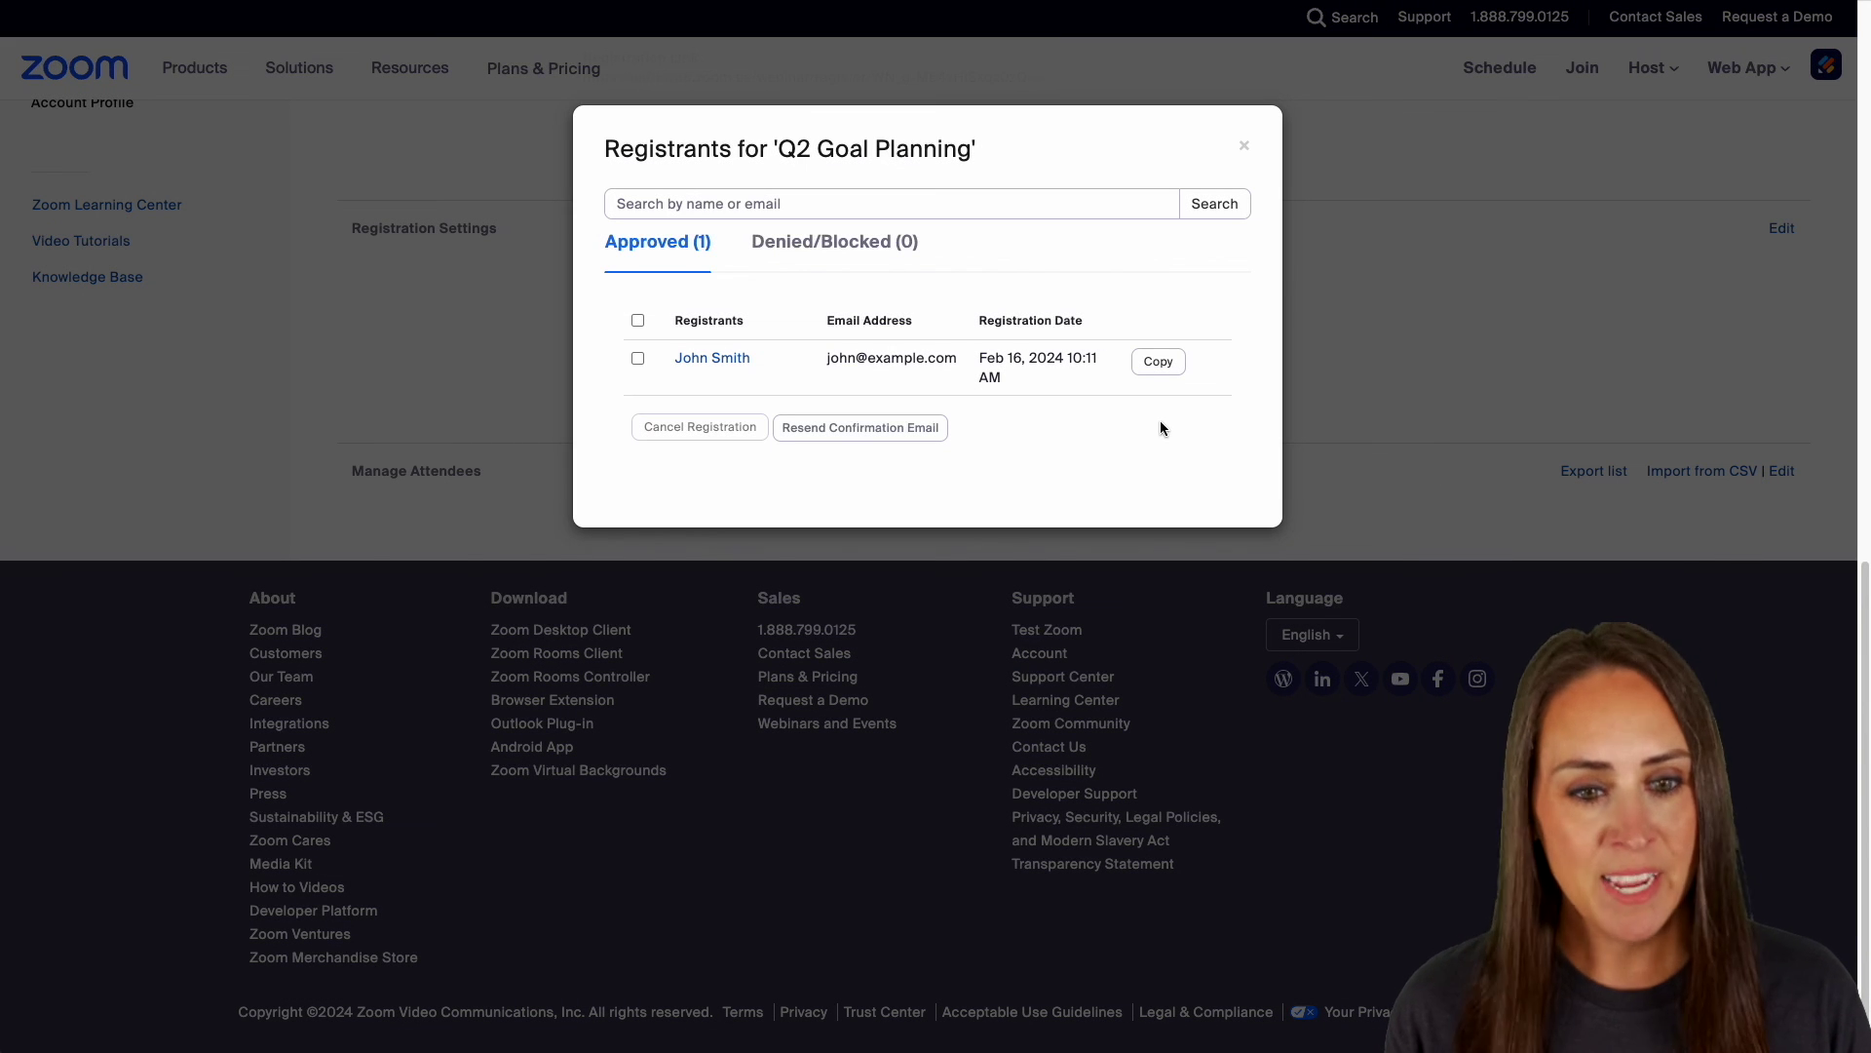